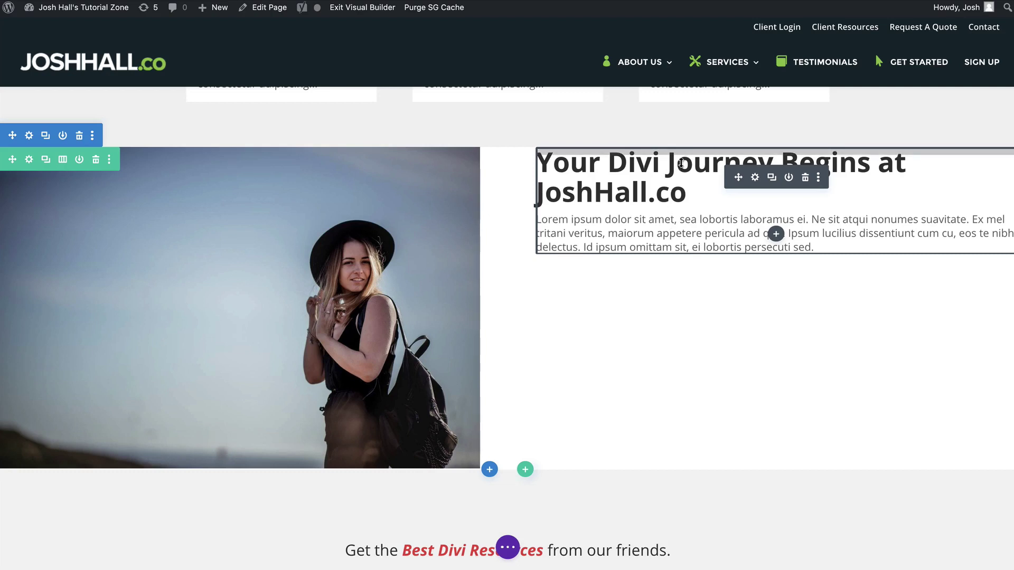
{"action": "left_click_drag", "start_coordinate": [681, 166], "coordinate": [680, 248]}
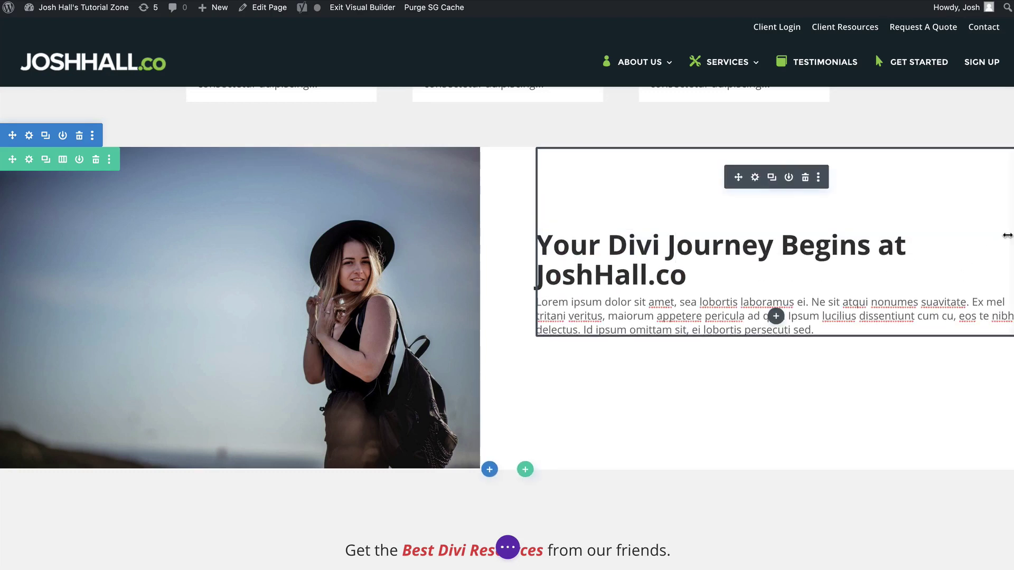
{"action": "left_click_drag", "start_coordinate": [1007, 235], "coordinate": [939, 233]}
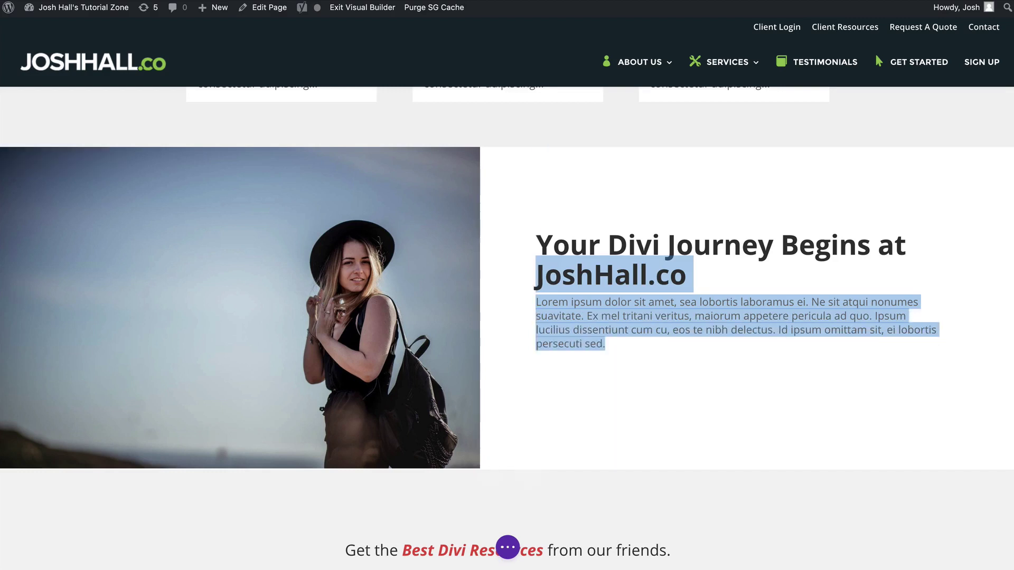
{"action": "left_click", "coordinate": [528, 127]}
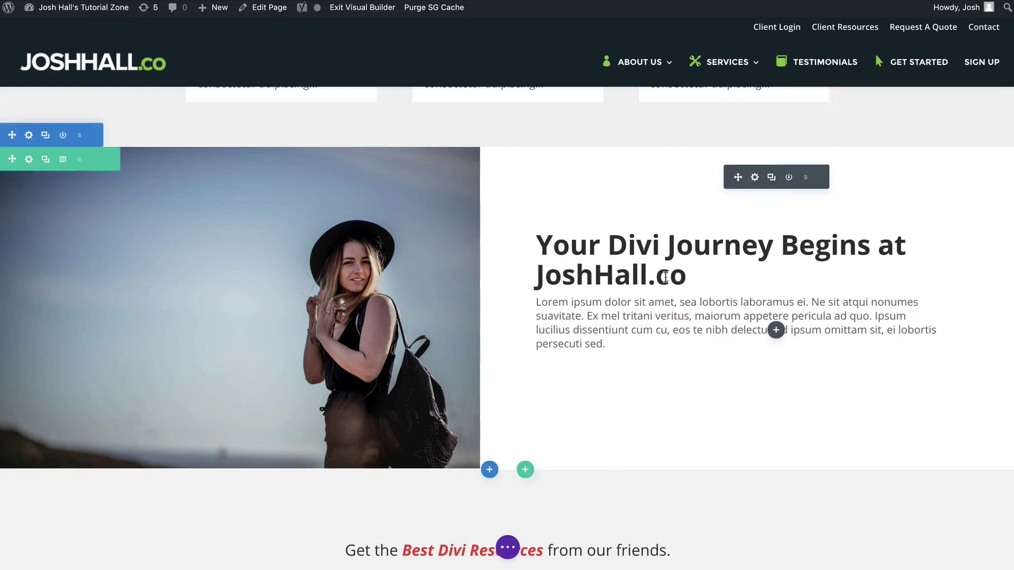
{"action": "left_click", "coordinate": [507, 548]}
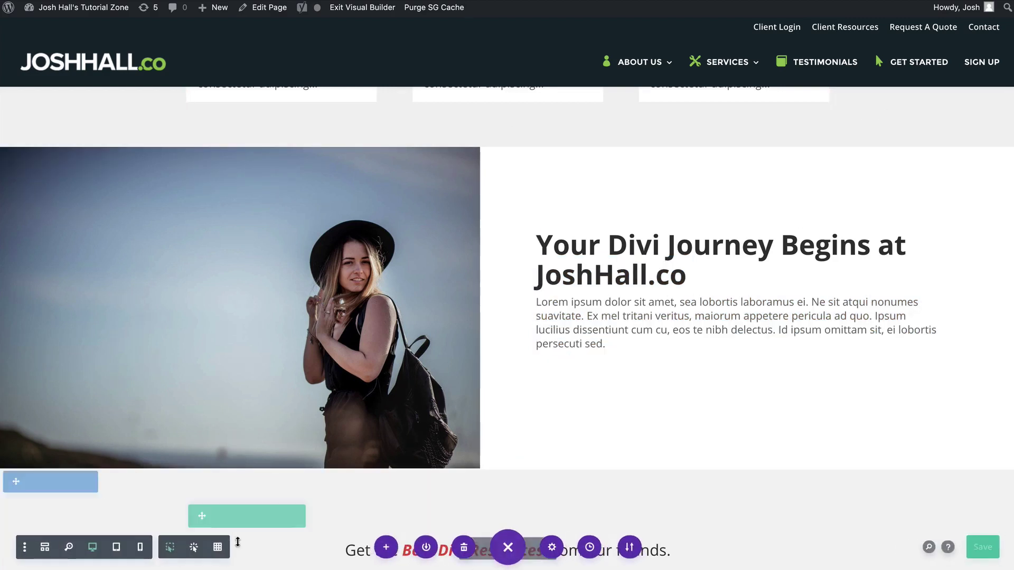
{"action": "left_click", "coordinate": [117, 547]}
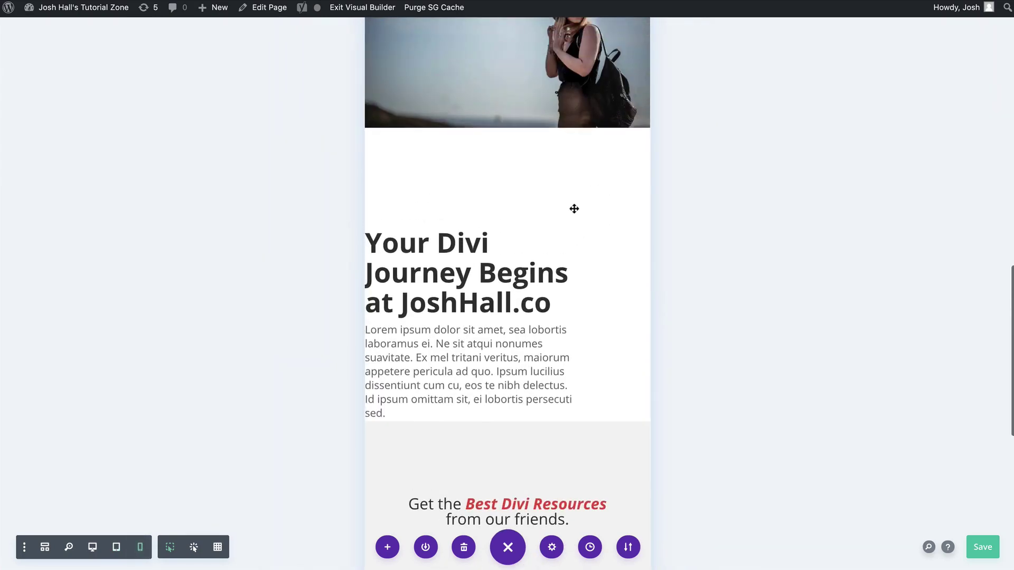
{"action": "left_click", "coordinate": [93, 546]}
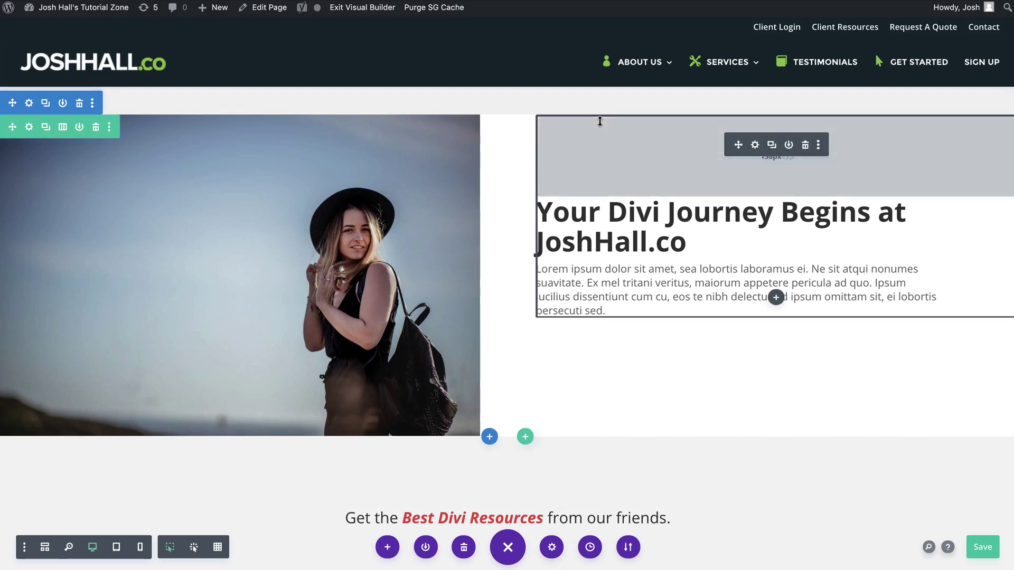
{"action": "left_click_drag", "start_coordinate": [598, 123], "coordinate": [601, 31]}
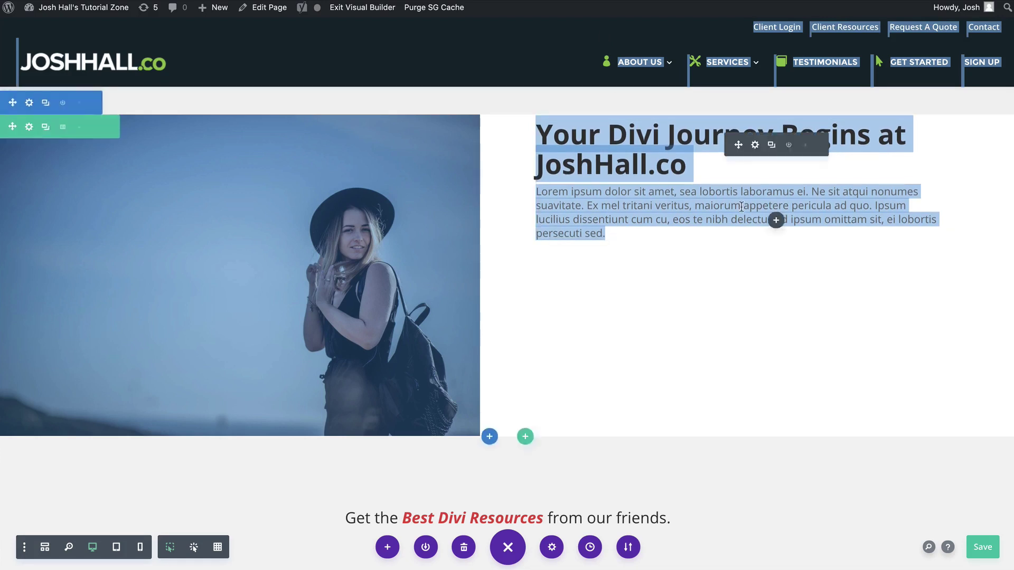
{"action": "left_click_drag", "start_coordinate": [991, 152], "coordinate": [1011, 153]}
{"action": "scroll", "coordinate": [542, 276], "scroll_direction": "up", "scroll_amount": 2}
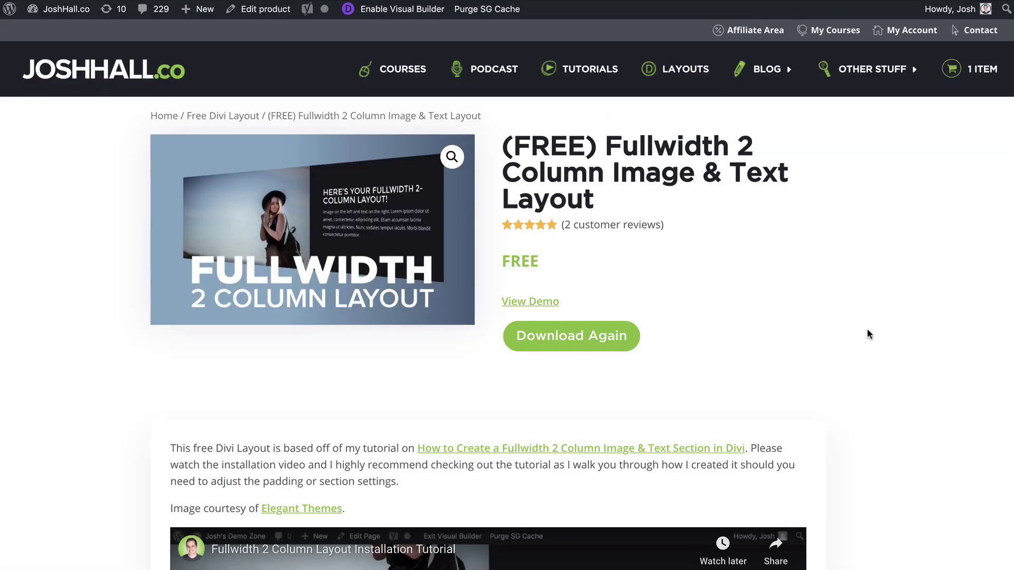
Give the image/text row a black background color
{"action": "scroll", "coordinate": [884, 329], "scroll_direction": "up", "scroll_amount": 1}
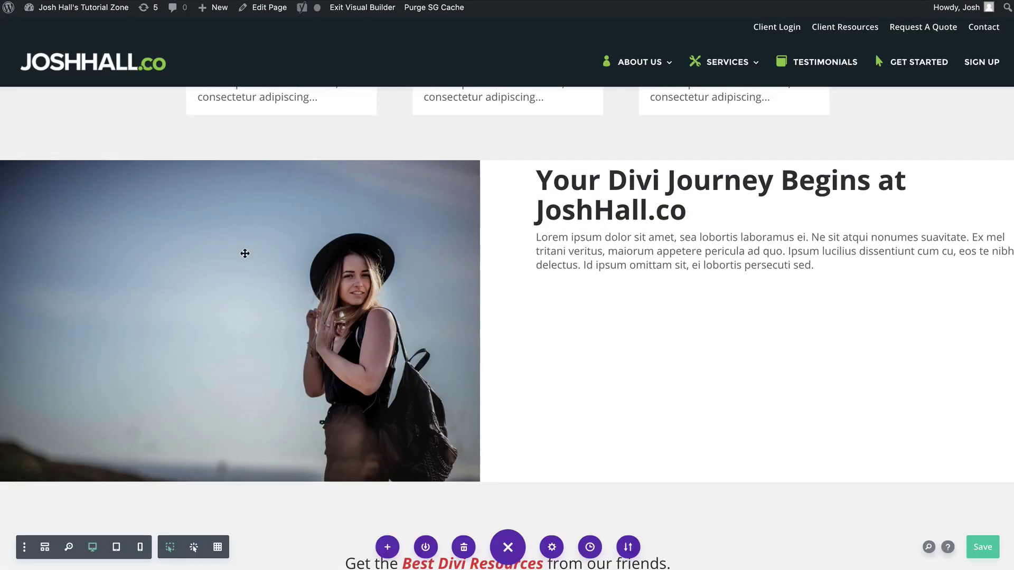
{"action": "mouse_move", "coordinate": [59, 206]}
{"action": "left_click", "coordinate": [29, 175]}
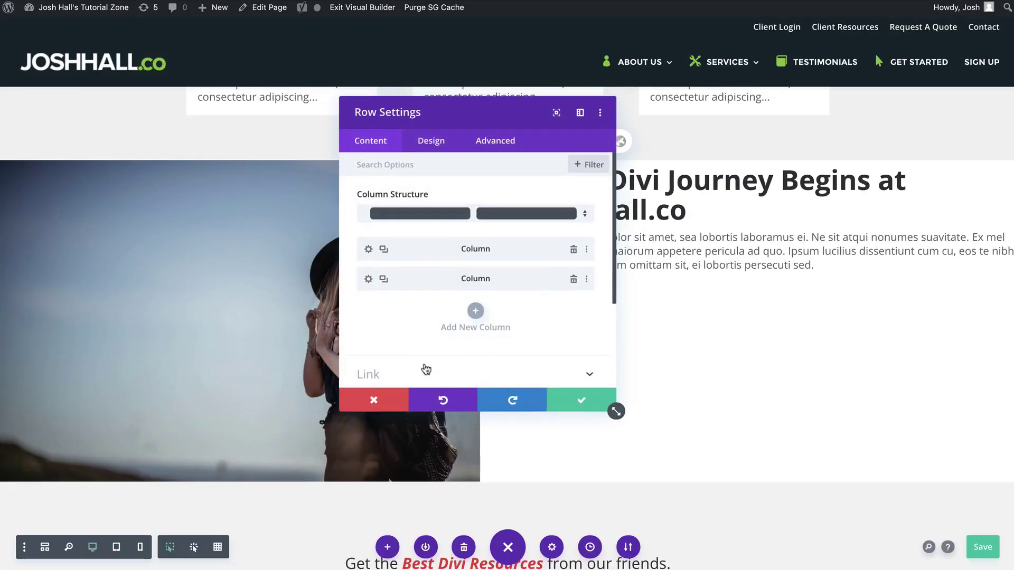
{"action": "scroll", "coordinate": [425, 359], "scroll_direction": "down", "scroll_amount": 2}
{"action": "left_click", "coordinate": [434, 331]}
{"action": "left_click", "coordinate": [454, 316]}
{"action": "scroll", "coordinate": [433, 306], "scroll_direction": "down", "scroll_amount": 1}
{"action": "left_click", "coordinate": [396, 293]}
{"action": "left_click", "coordinate": [573, 409]}
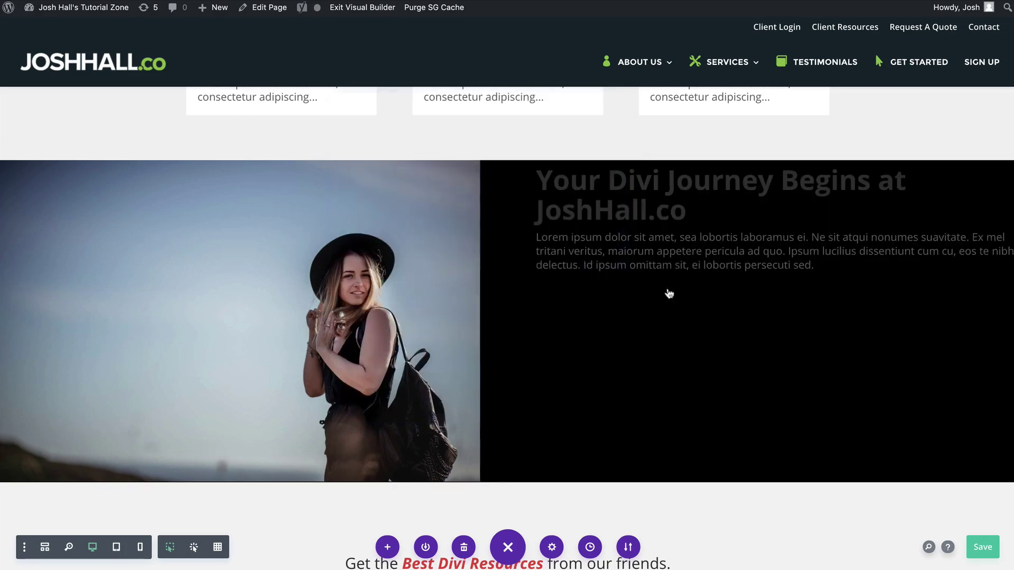
Set the text module's text color to Light so the heading and paragraph turn white
{"action": "left_click", "coordinate": [755, 191]}
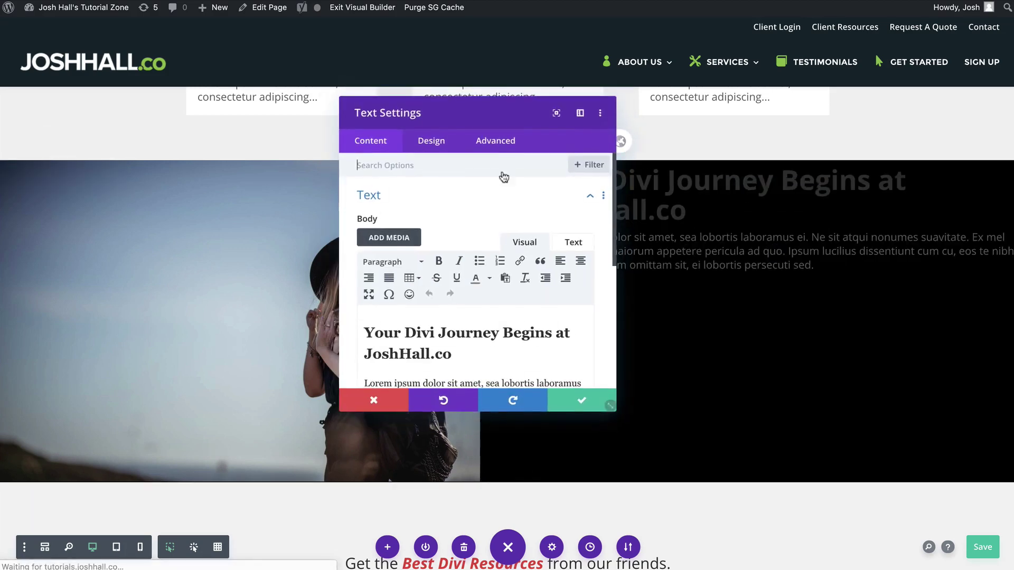
{"action": "left_click", "coordinate": [430, 140]}
{"action": "left_click", "coordinate": [443, 191]}
{"action": "scroll", "coordinate": [417, 275], "scroll_direction": "down", "scroll_amount": 10}
{"action": "left_click", "coordinate": [396, 377]}
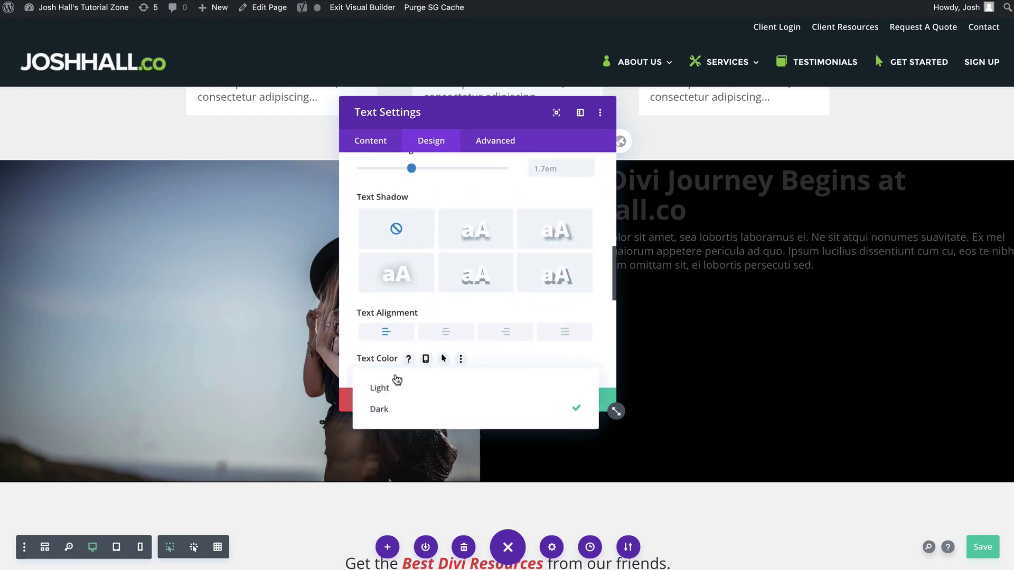
{"action": "left_click", "coordinate": [389, 389]}
{"action": "left_click", "coordinate": [581, 401]}
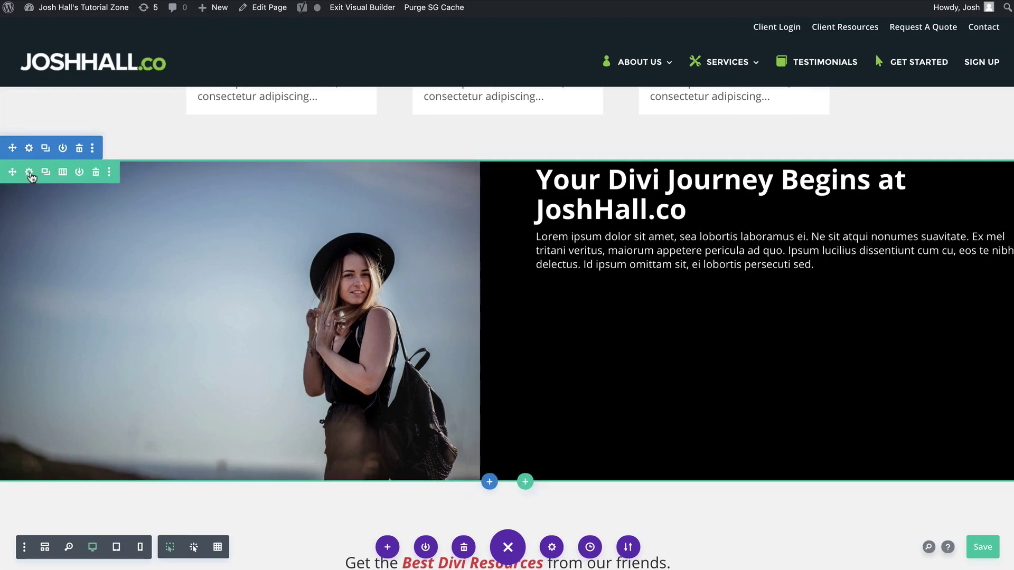
Set Equalize Column Heights to YES in the row's Design > Sizing settings and save
{"action": "left_click", "coordinate": [30, 173]}
{"action": "left_click", "coordinate": [430, 142]}
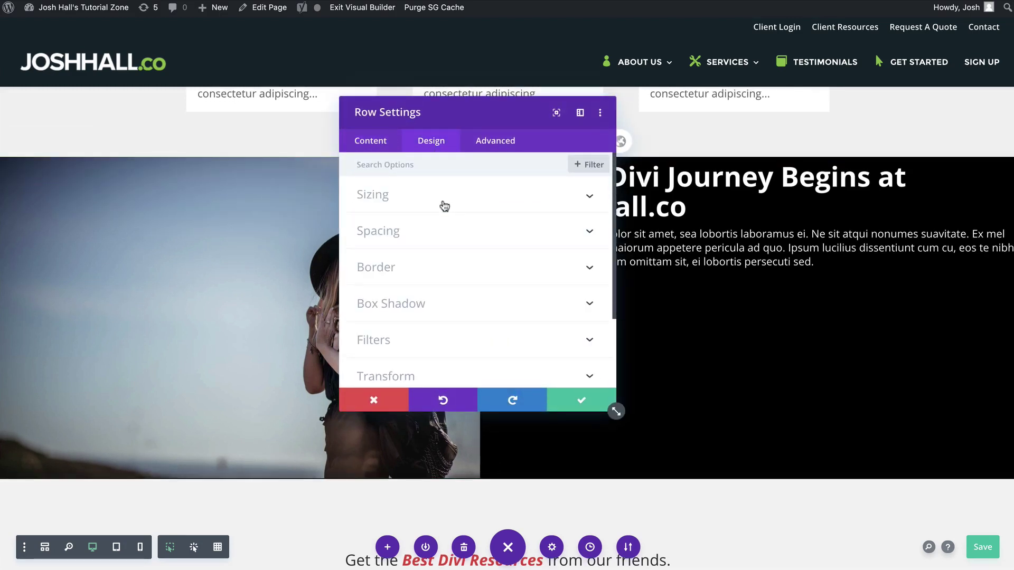
{"action": "left_click", "coordinate": [444, 206]}
{"action": "left_click_drag", "start_coordinate": [464, 113], "coordinate": [242, 116]}
{"action": "scroll", "coordinate": [166, 284], "scroll_direction": "down", "scroll_amount": 2}
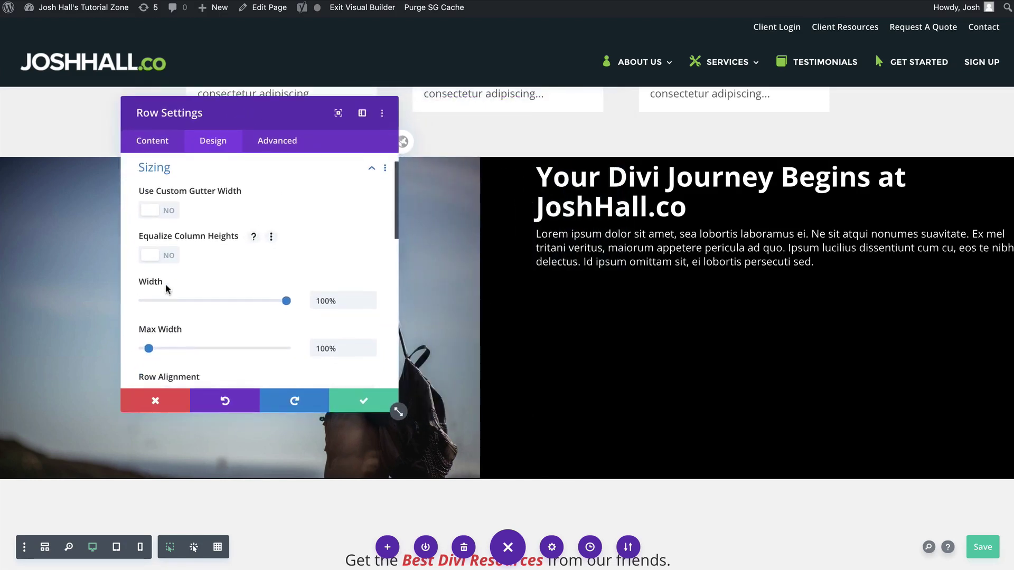
{"action": "left_click", "coordinate": [159, 242]}
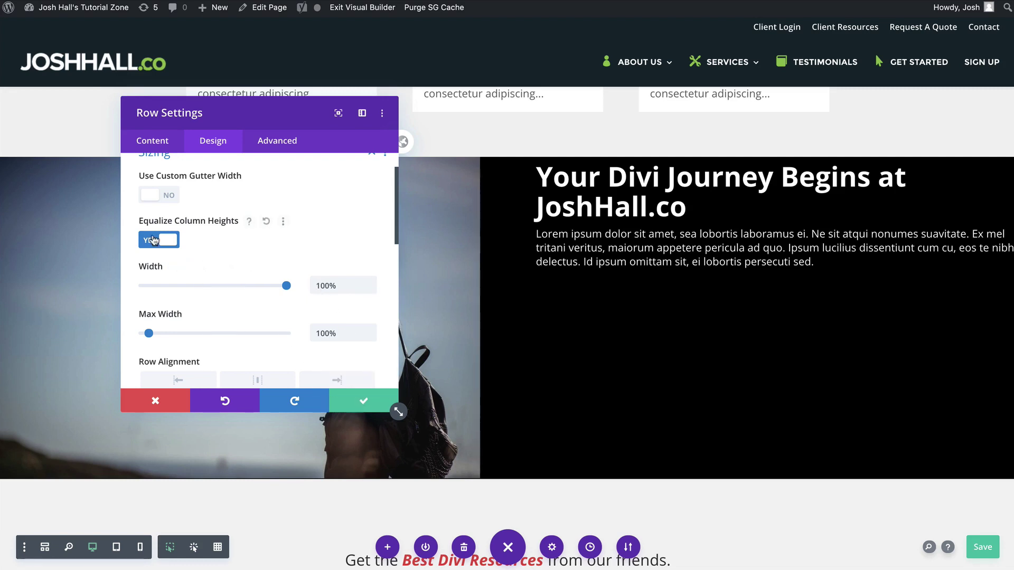
{"action": "left_click", "coordinate": [357, 394]}
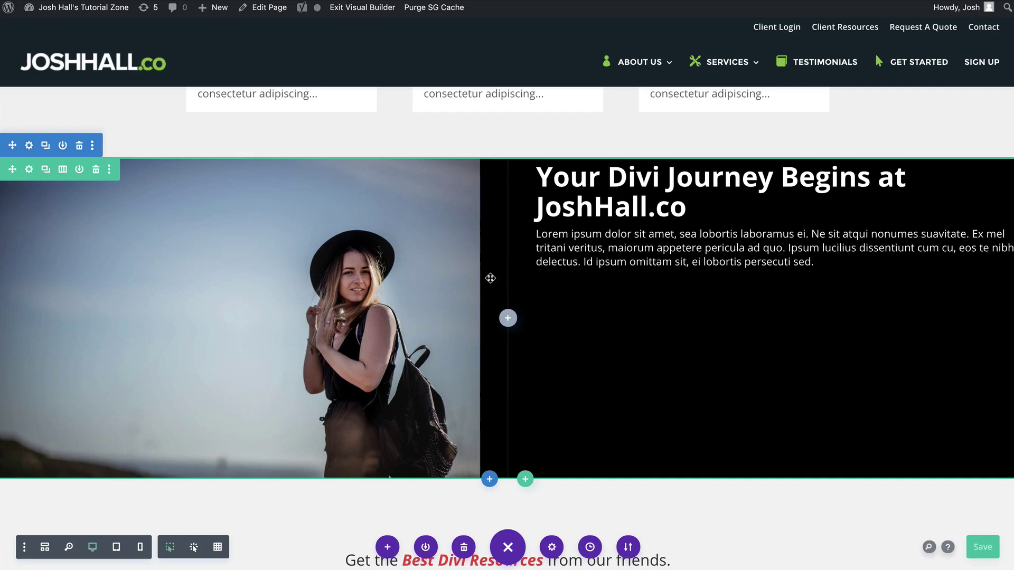
Exit the builder to the live page and open the theme Customizer
{"action": "left_click", "coordinate": [366, 19]}
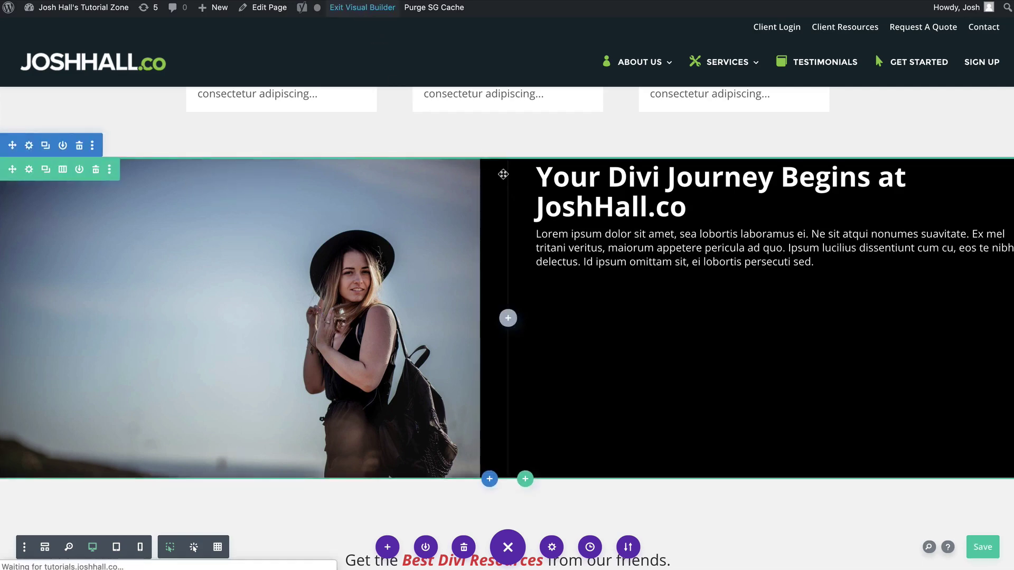
{"action": "scroll", "coordinate": [498, 140], "scroll_direction": "down", "scroll_amount": 10}
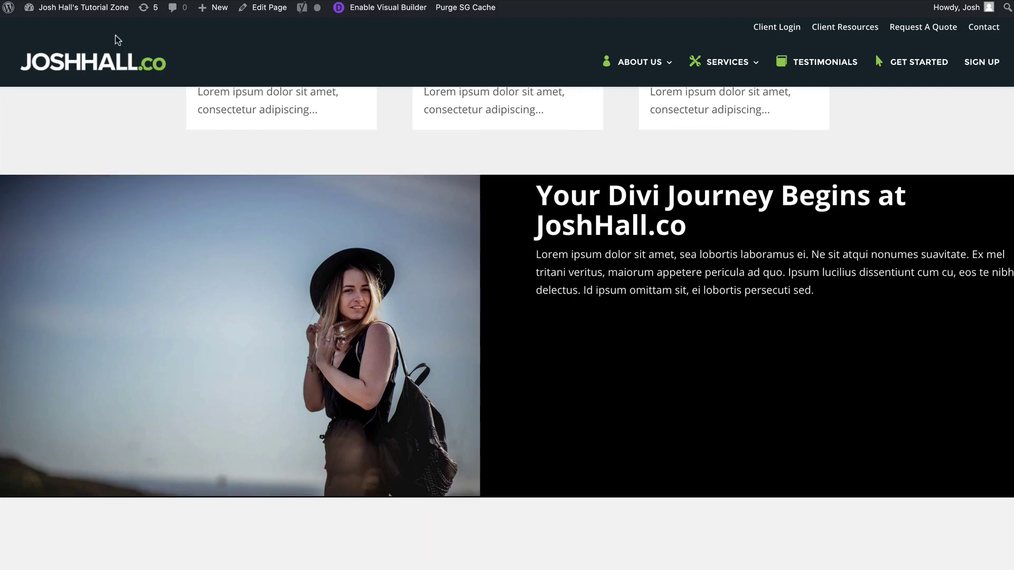
{"action": "mouse_move", "coordinate": [79, 7]}
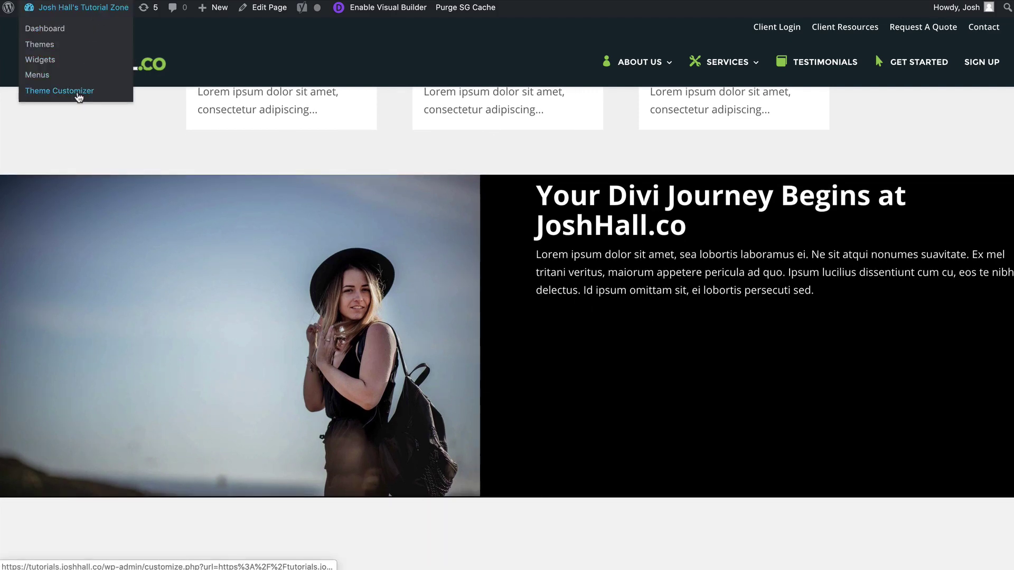
{"action": "left_click", "coordinate": [59, 91]}
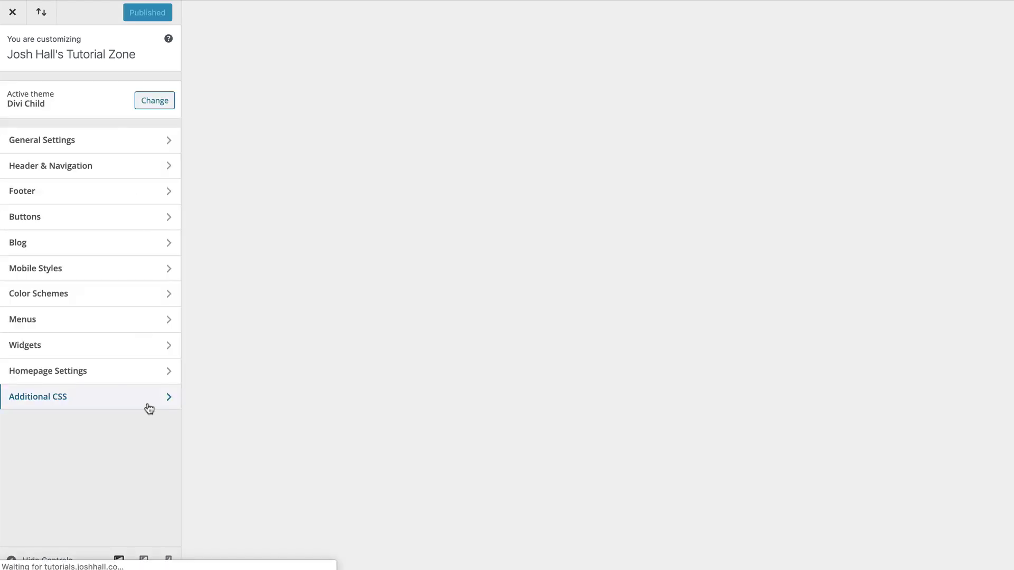
Open Additional CSS and place the cursor on an empty line below the menu styles
{"action": "left_click", "coordinate": [148, 408]}
{"action": "scroll", "coordinate": [143, 407], "scroll_direction": "down", "scroll_amount": 10}
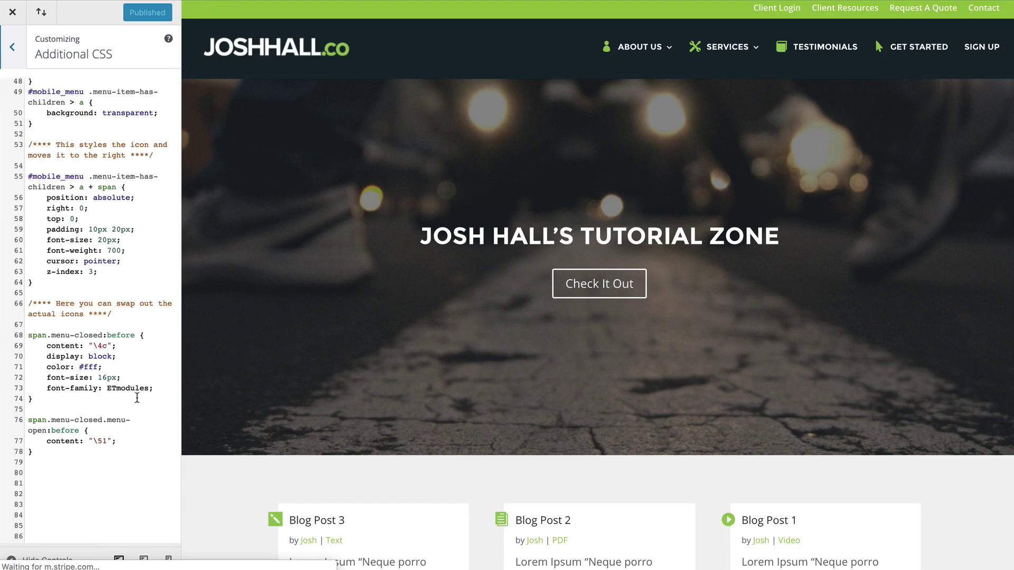
{"action": "left_click", "coordinate": [86, 511]}
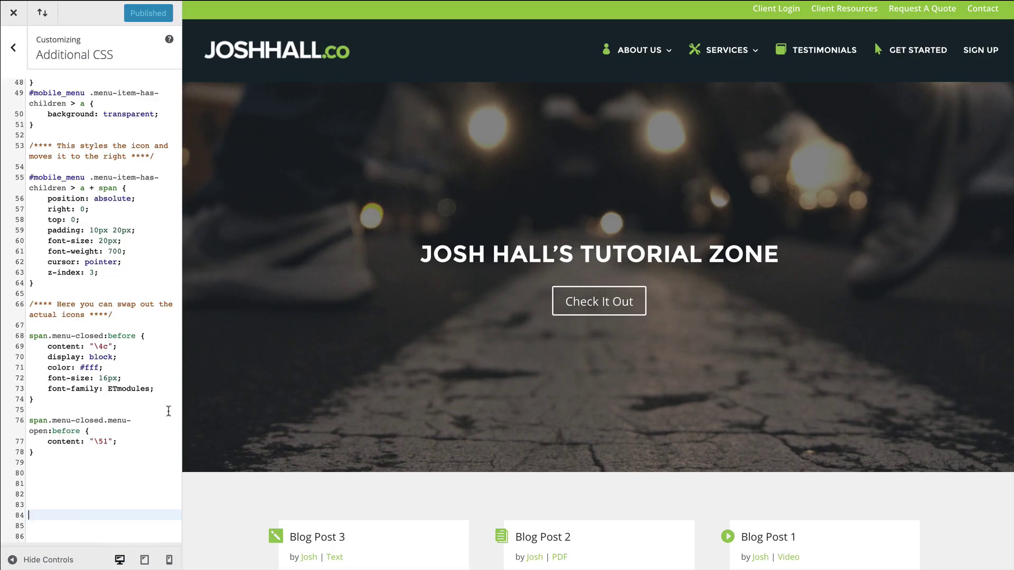
{"action": "scroll", "coordinate": [257, 381], "scroll_direction": "down", "scroll_amount": 10}
{"action": "scroll", "coordinate": [267, 378], "scroll_direction": "up", "scroll_amount": 4}
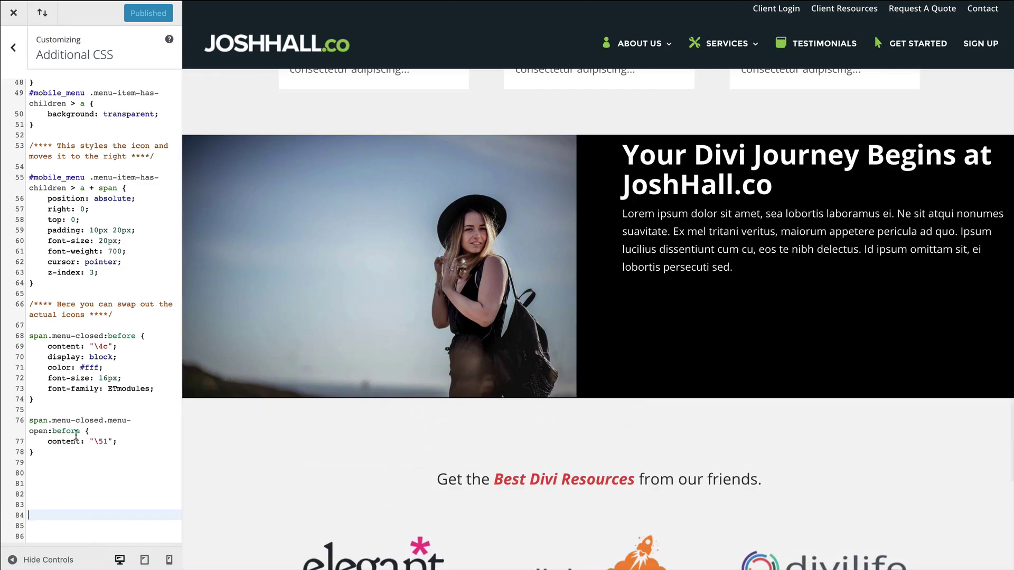
{"action": "left_click", "coordinate": [52, 484]}
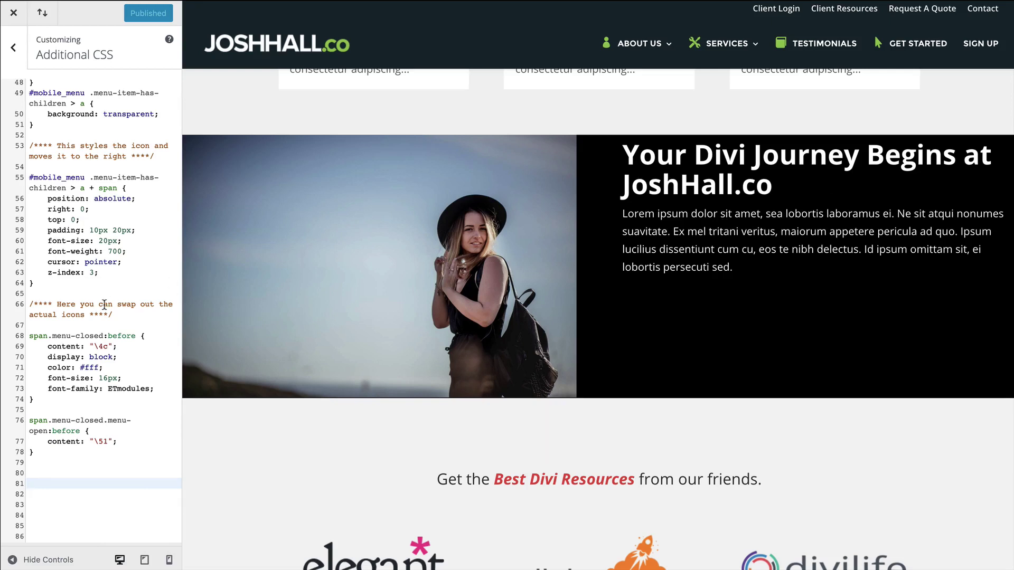
Paste the .et_pb_equal_columns > .et_pb_column rule with margin-top and margin-bottom auto
{"action": "type", "text": ".et_pb_equal_columns >.et_pb_column { margin-top:auto; margin-bottom:auto; }"}
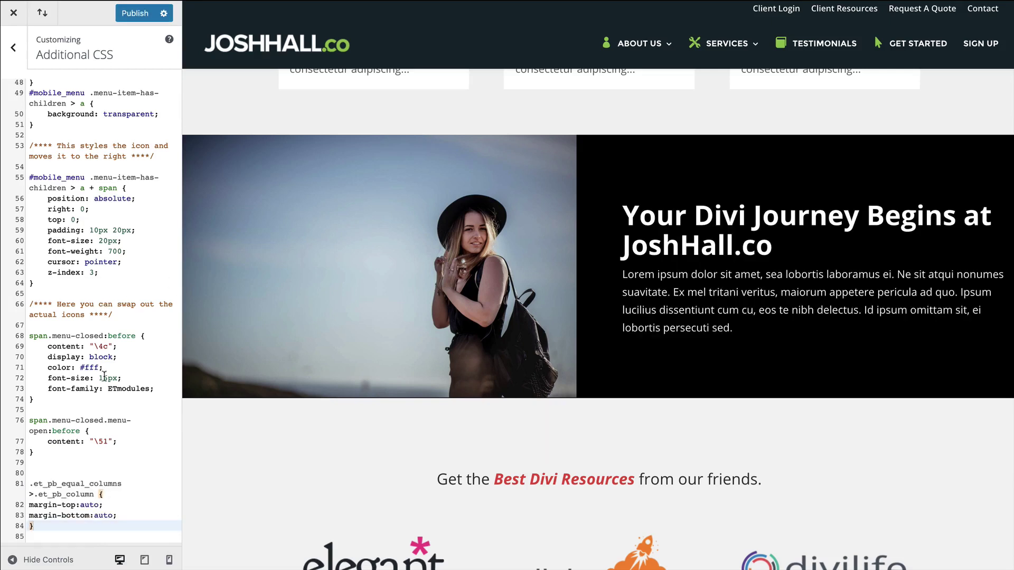
{"action": "scroll", "coordinate": [110, 379], "scroll_direction": "down", "scroll_amount": 2}
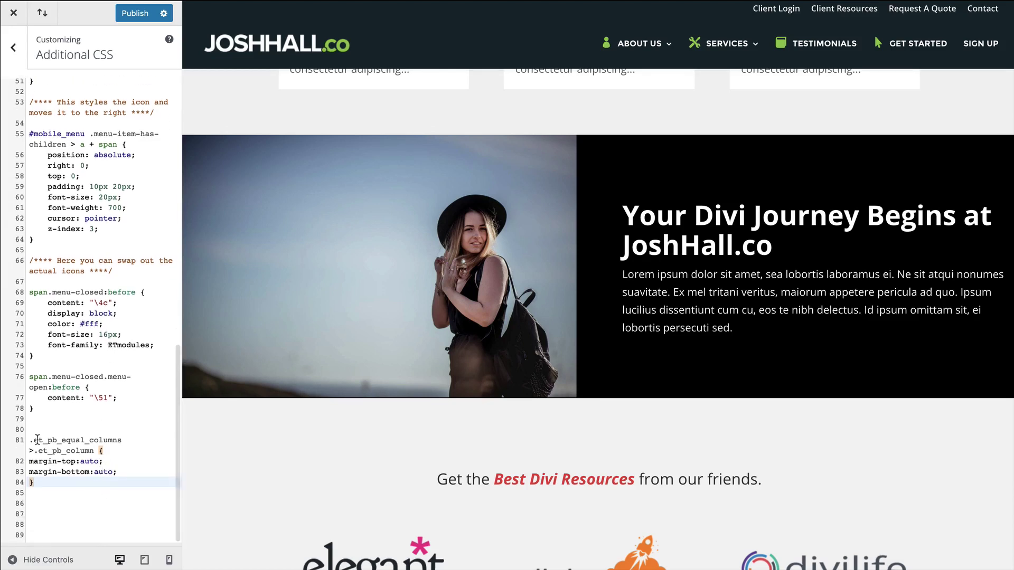
{"action": "left_click_drag", "start_coordinate": [28, 439], "coordinate": [93, 450]}
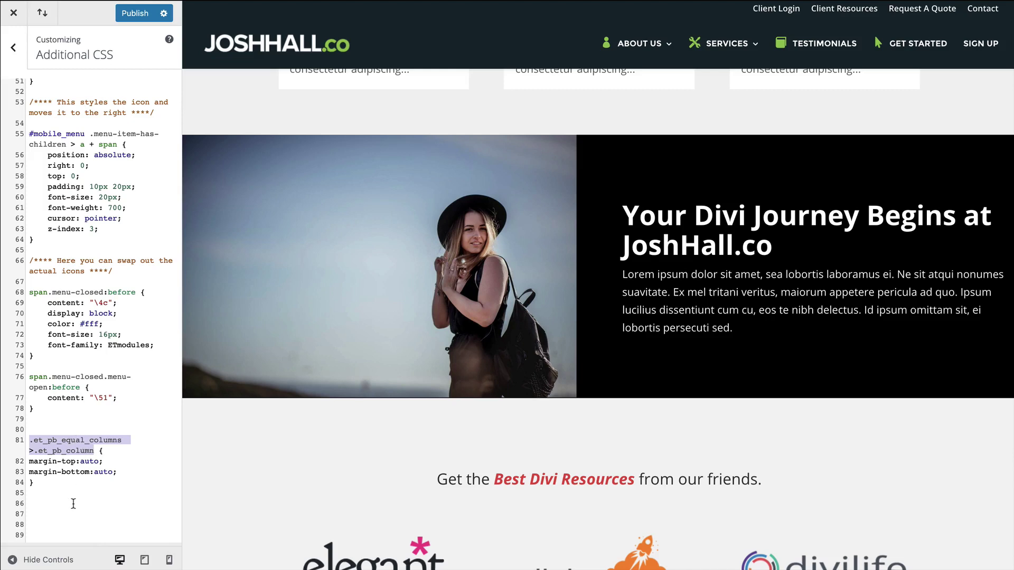
{"action": "left_click", "coordinate": [46, 432]}
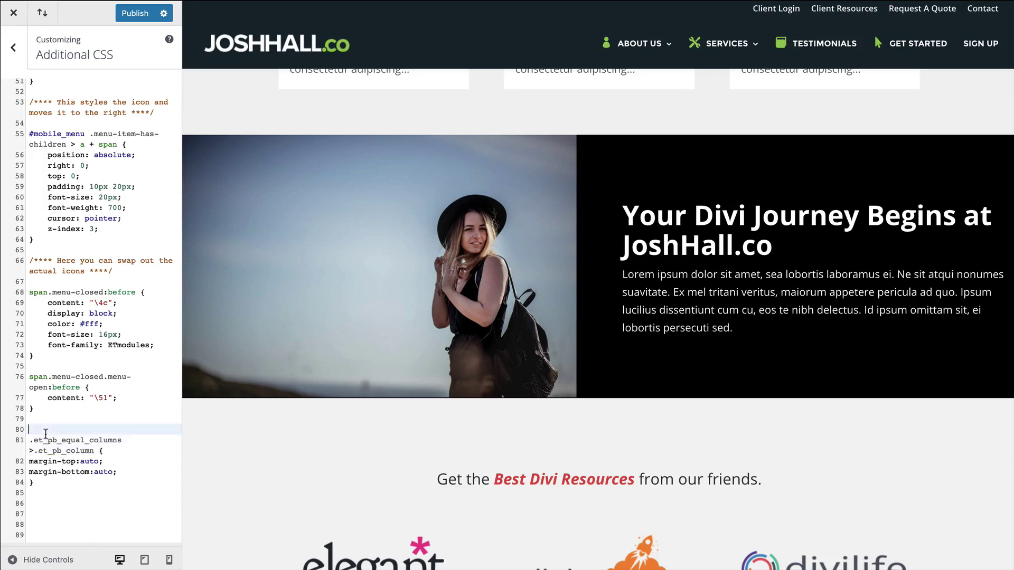
{"action": "left_click", "coordinate": [87, 460]}
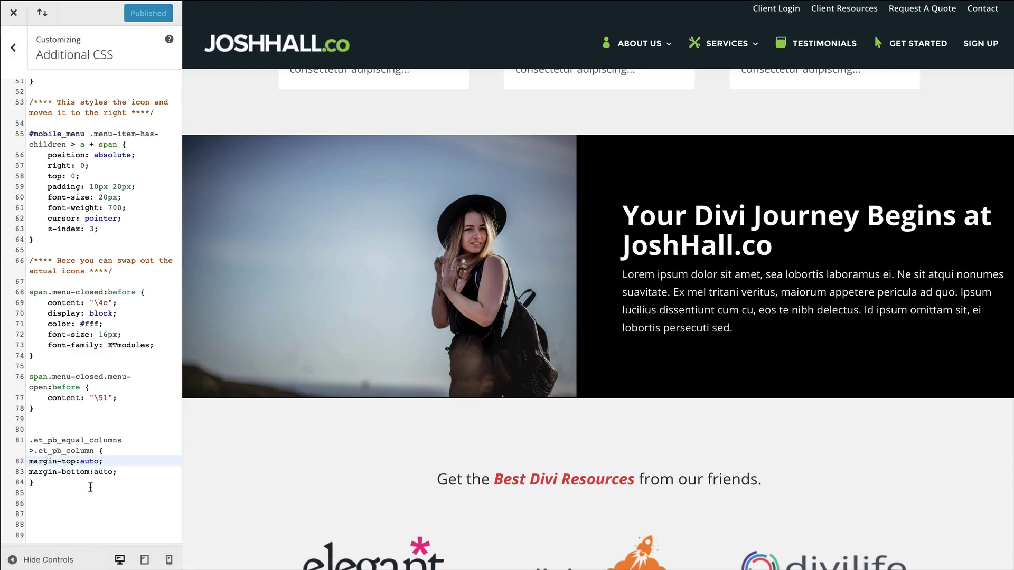
{"action": "left_click_drag", "start_coordinate": [69, 485], "coordinate": [10, 443]}
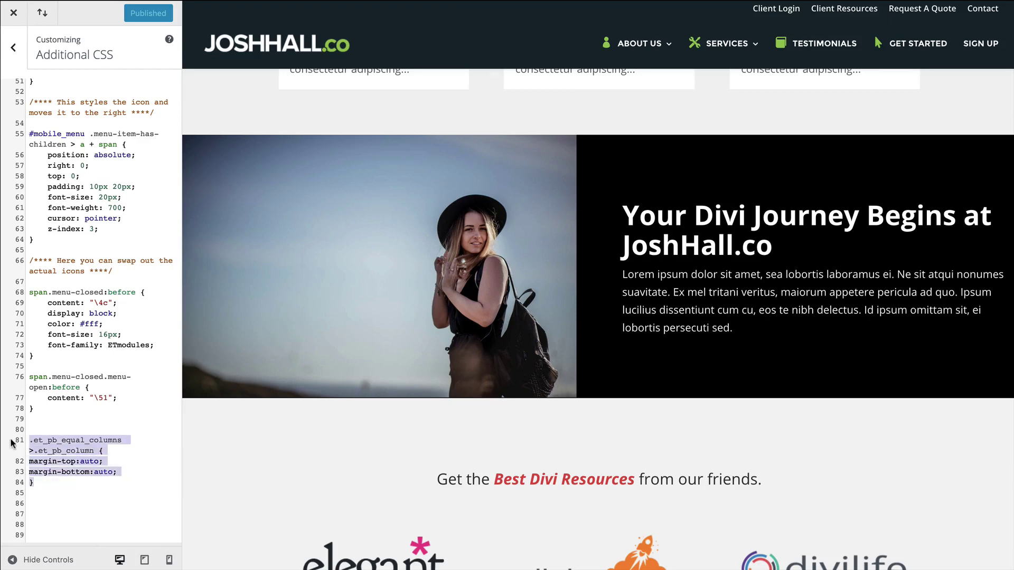
Close the Customizer, check the centred Divi Journey row, and enable the Visual Builder
{"action": "left_click", "coordinate": [14, 12]}
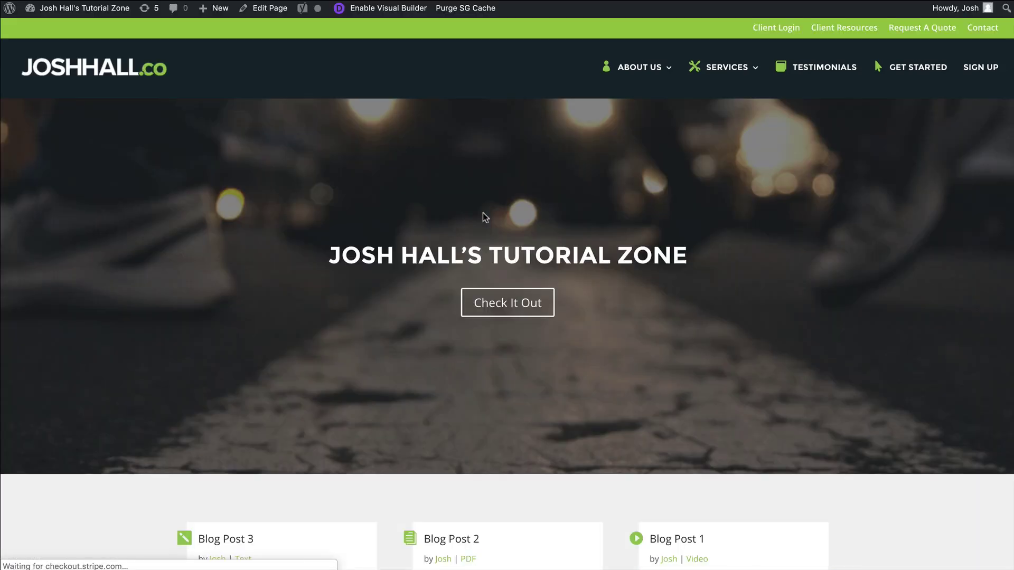
{"action": "scroll", "coordinate": [486, 217], "scroll_direction": "down", "scroll_amount": 8}
{"action": "scroll", "coordinate": [491, 218], "scroll_direction": "down", "scroll_amount": 5}
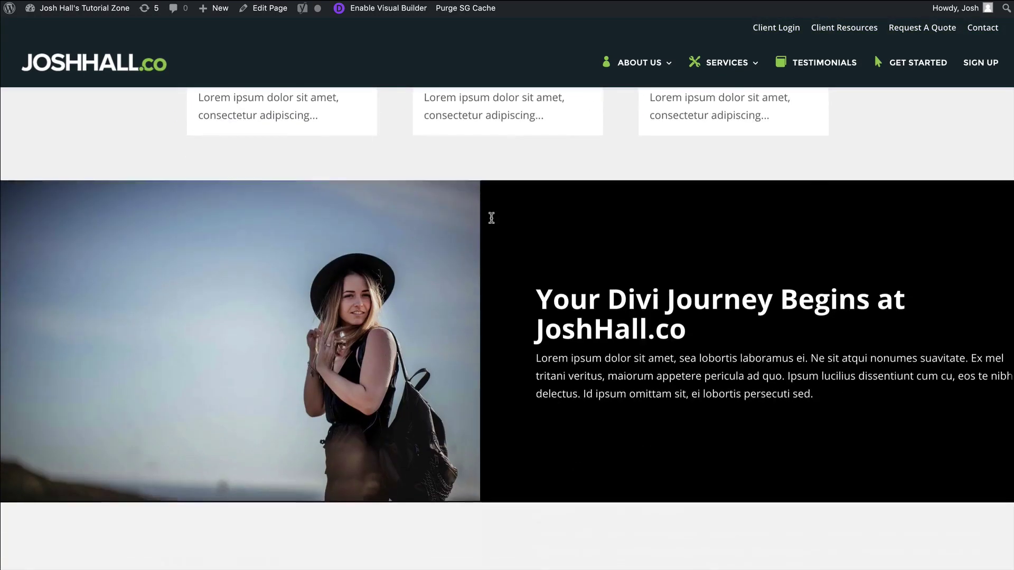
{"action": "scroll", "coordinate": [525, 221], "scroll_direction": "up", "scroll_amount": 1}
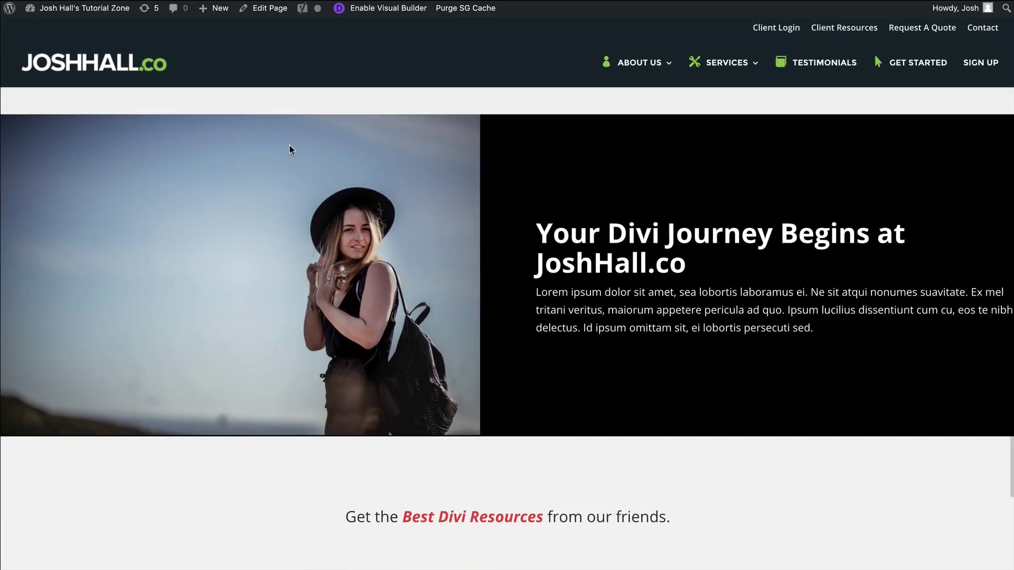
{"action": "left_click", "coordinate": [388, 8]}
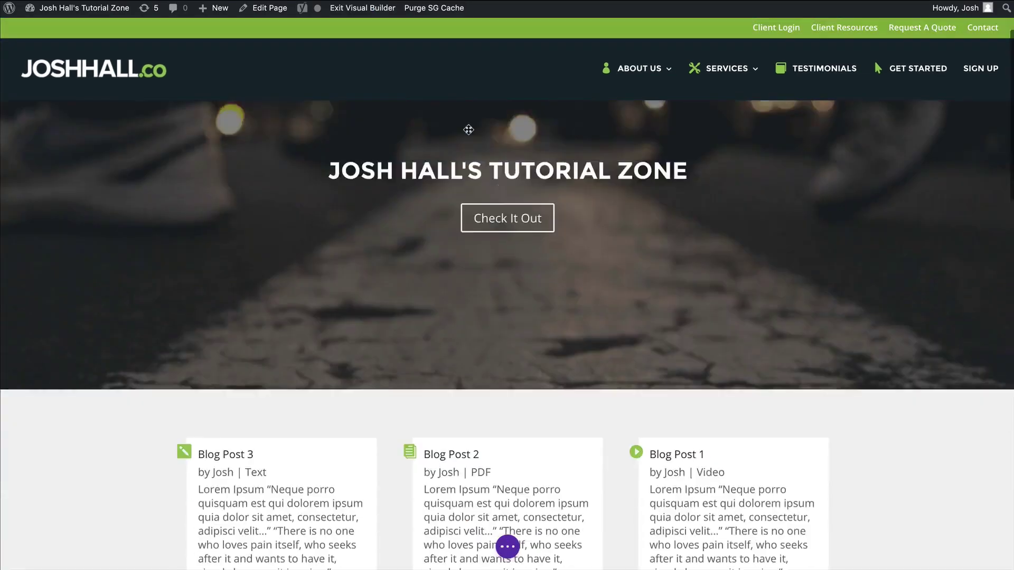
Scroll the builder page to the row with the Title text and portrait photo
{"action": "scroll", "coordinate": [482, 125], "scroll_direction": "down", "scroll_amount": 20}
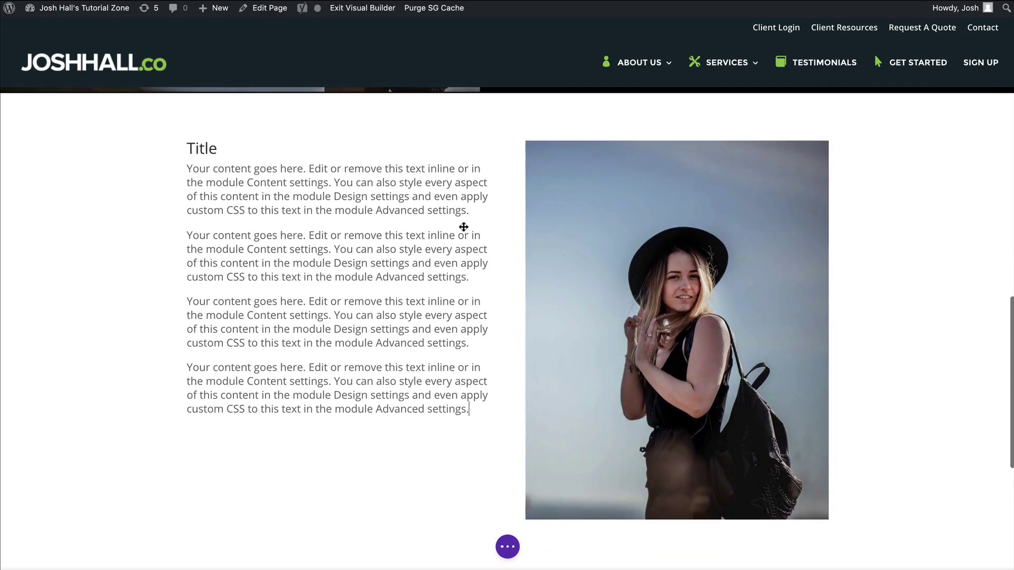
{"action": "scroll", "coordinate": [399, 235], "scroll_direction": "up", "scroll_amount": 1}
{"action": "scroll", "coordinate": [398, 241], "scroll_direction": "down", "scroll_amount": 2}
{"action": "left_click", "coordinate": [314, 215]}
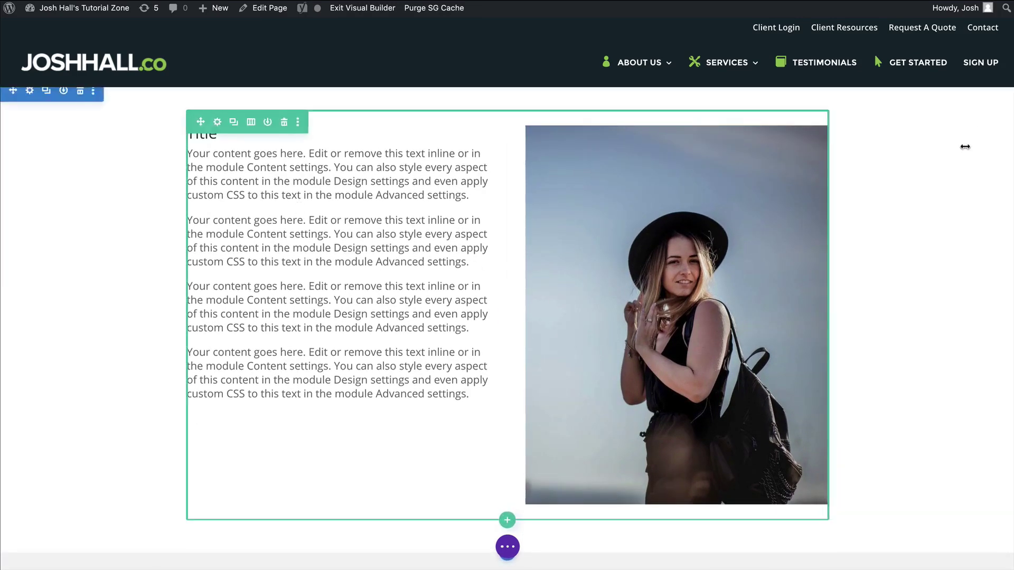
{"action": "scroll", "coordinate": [217, 254], "scroll_direction": "up", "scroll_amount": 2}
{"action": "scroll", "coordinate": [216, 253], "scroll_direction": "down", "scroll_amount": 3}
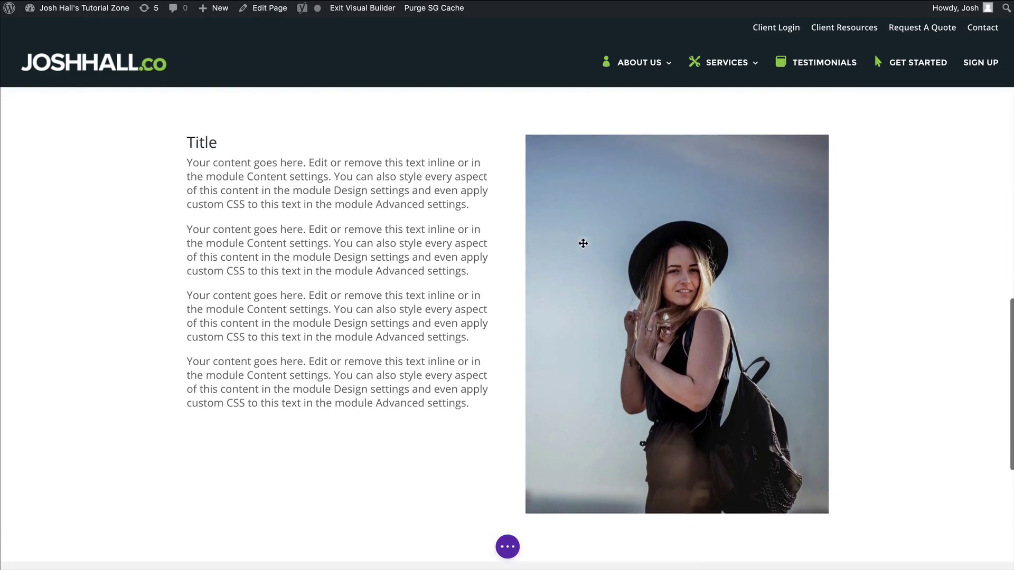
{"action": "scroll", "coordinate": [581, 242], "scroll_direction": "up", "scroll_amount": 1}
Set Equalize Column Heights to YES for the Title-and-portrait row and save
{"action": "left_click", "coordinate": [217, 146]}
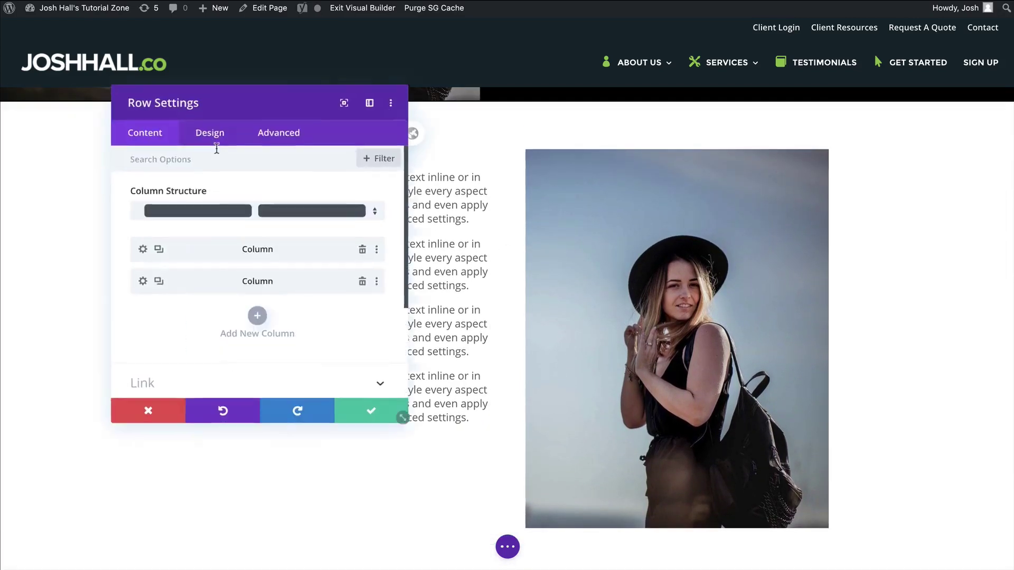
{"action": "left_click_drag", "start_coordinate": [244, 120], "coordinate": [571, 140]}
{"action": "left_click", "coordinate": [544, 162]}
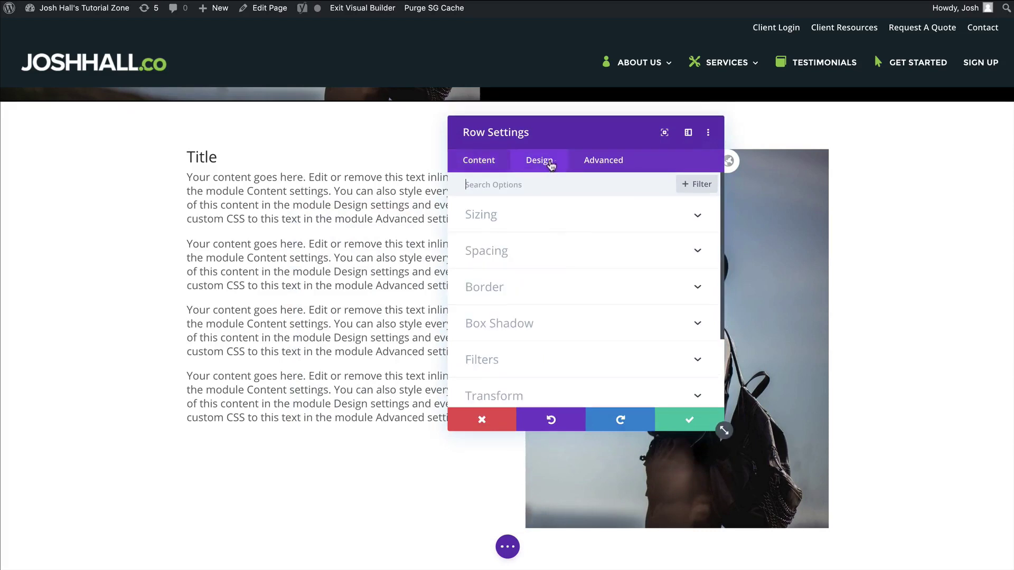
{"action": "left_click", "coordinate": [566, 250]}
{"action": "left_click", "coordinate": [545, 217]}
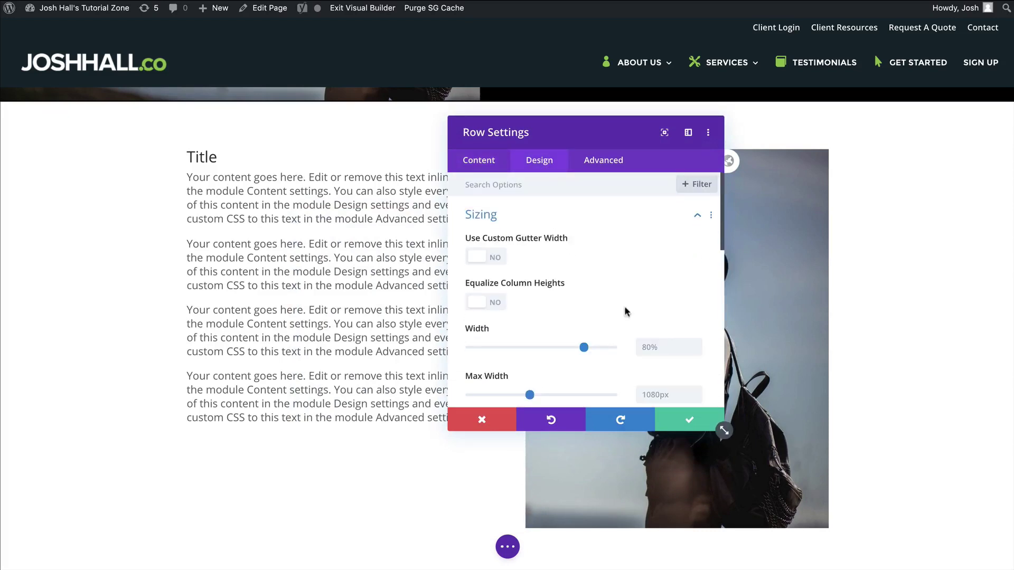
{"action": "left_click", "coordinate": [490, 308]}
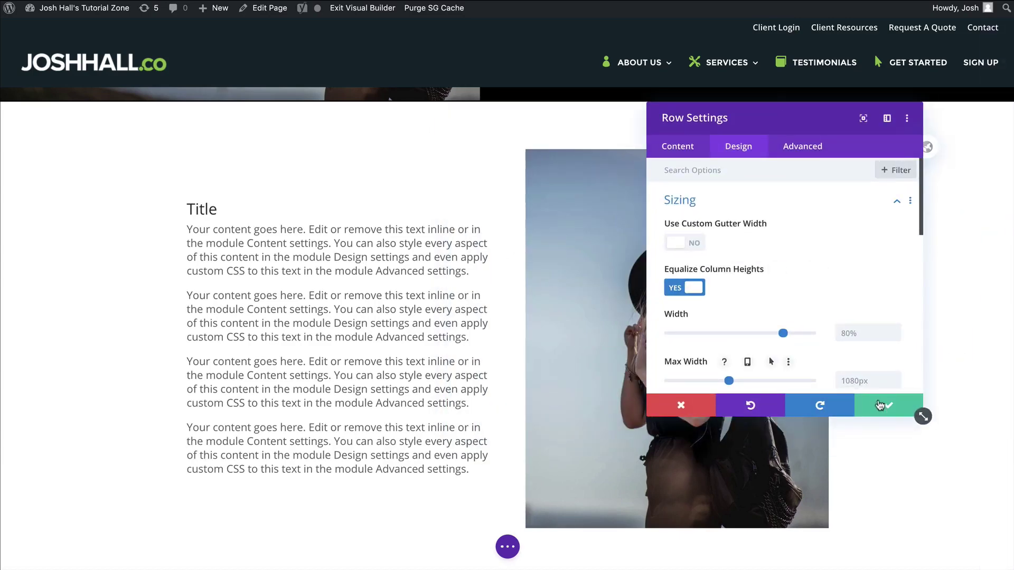
{"action": "left_click", "coordinate": [882, 406]}
{"action": "scroll", "coordinate": [911, 276], "scroll_direction": "up", "scroll_amount": 6}
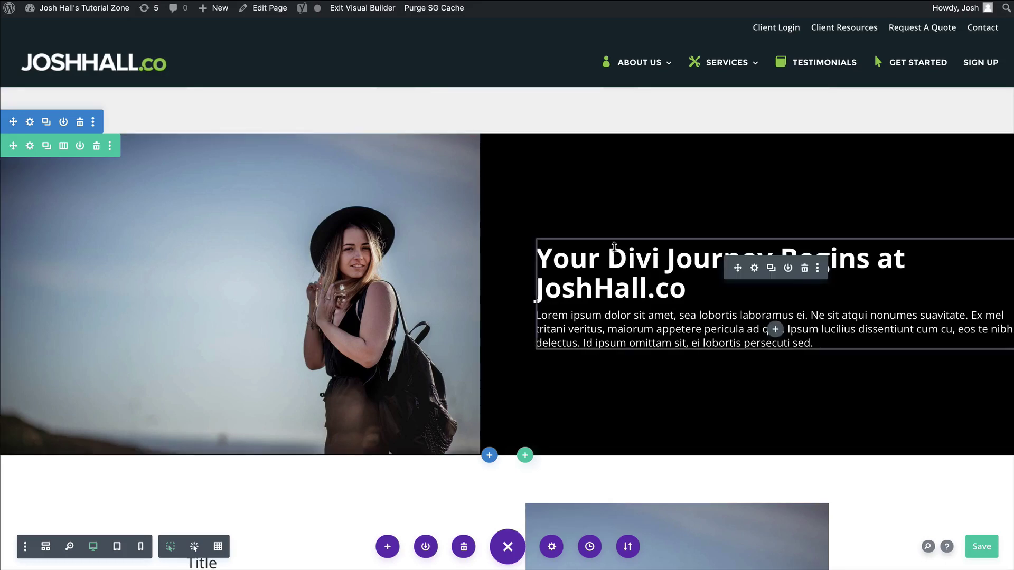
Preview at tablet size, then open the hero row's second column design settings
{"action": "left_click", "coordinate": [116, 547]}
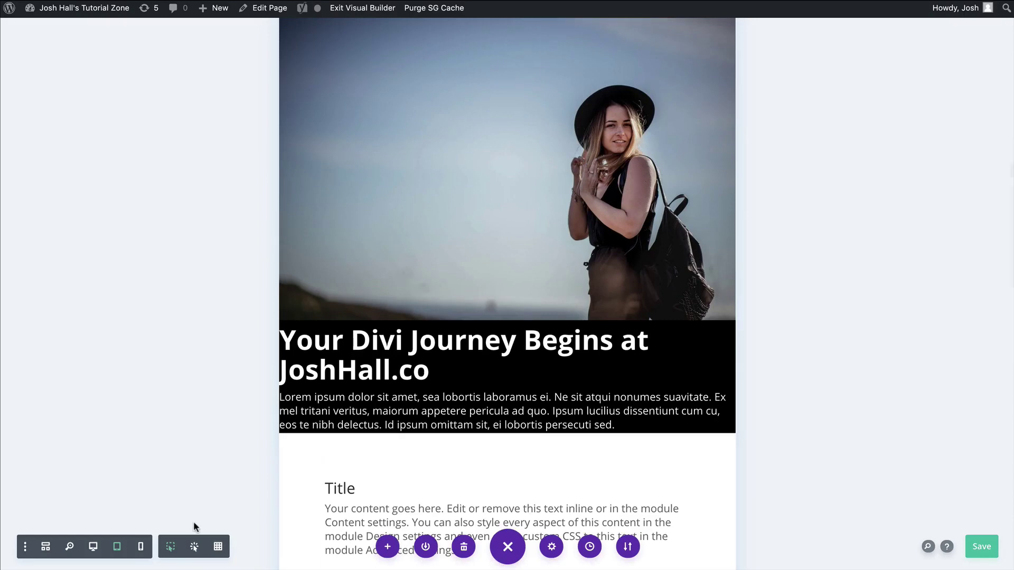
{"action": "left_click", "coordinate": [92, 546]}
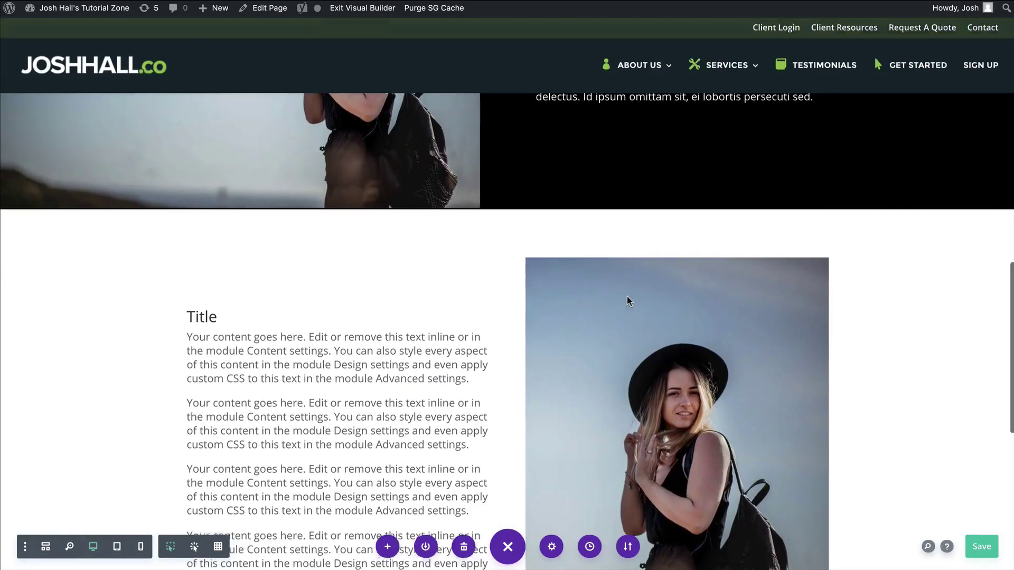
{"action": "scroll", "coordinate": [45, 226], "scroll_direction": "down", "scroll_amount": 3}
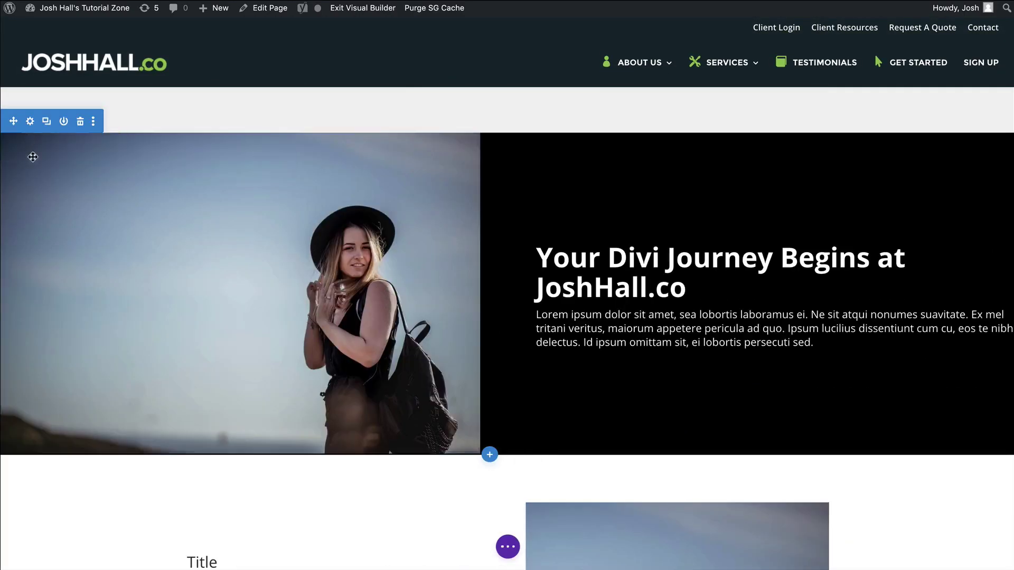
{"action": "left_click", "coordinate": [28, 150]}
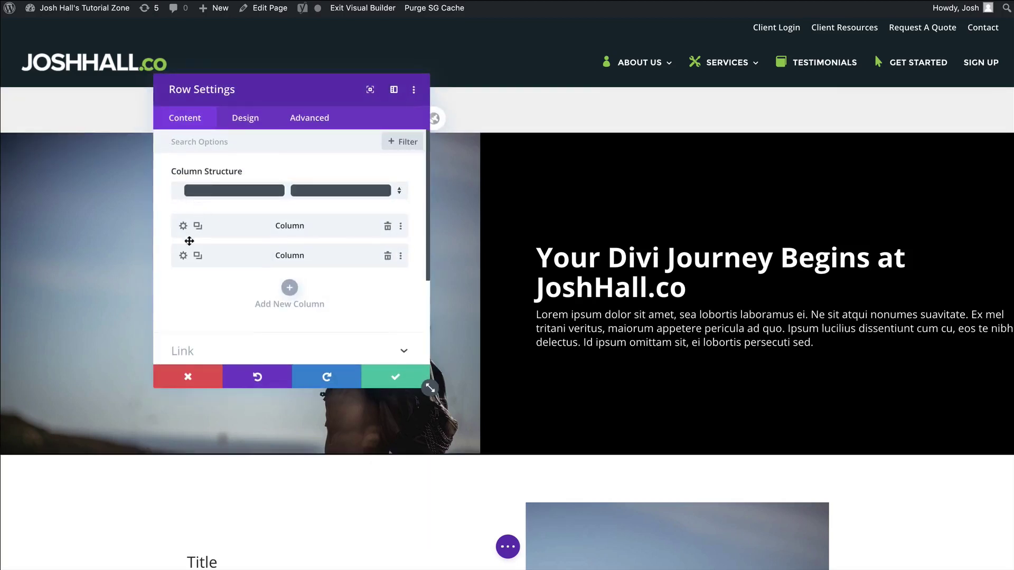
{"action": "left_click", "coordinate": [181, 258]}
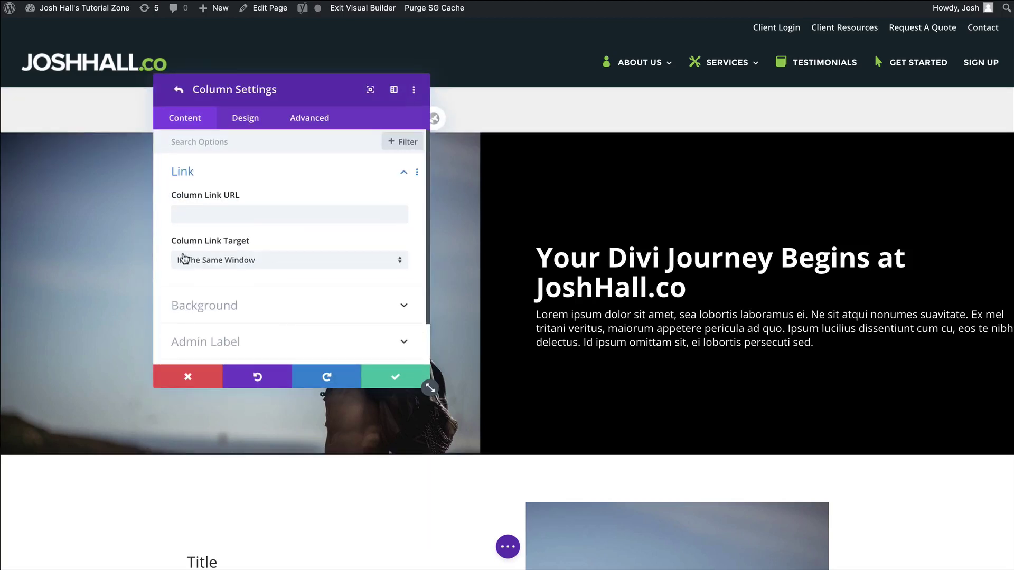
{"action": "left_click", "coordinate": [245, 121]}
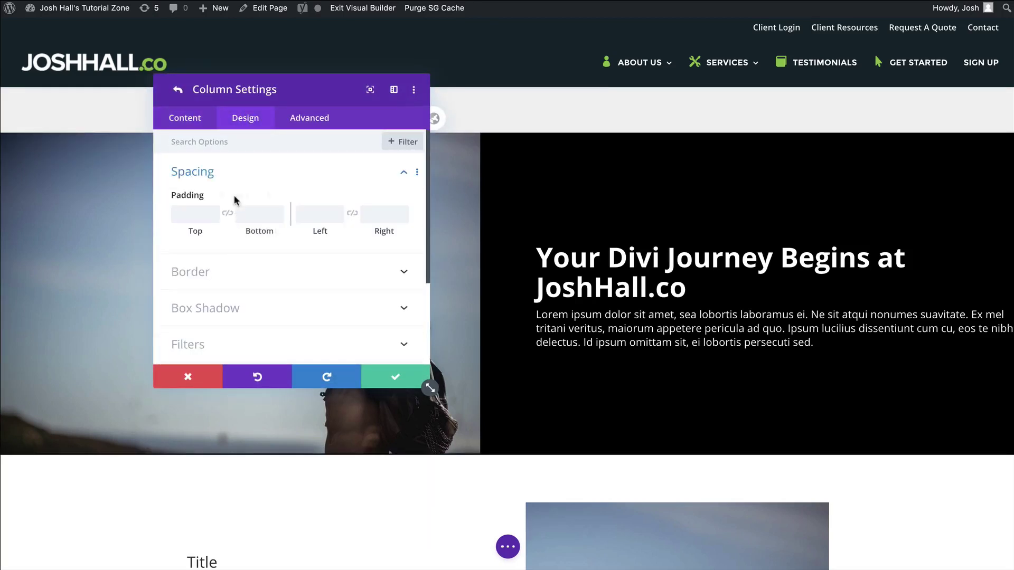
Set tablet padding to 20px top/bottom and 30px left/right, check phone, and save
{"action": "left_click", "coordinate": [232, 197]}
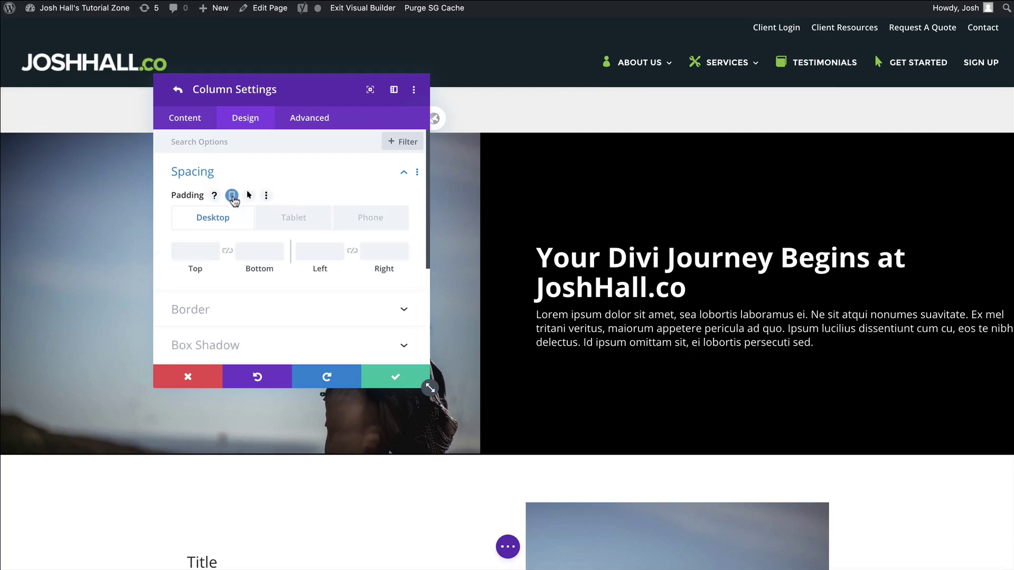
{"action": "left_click", "coordinate": [284, 222]}
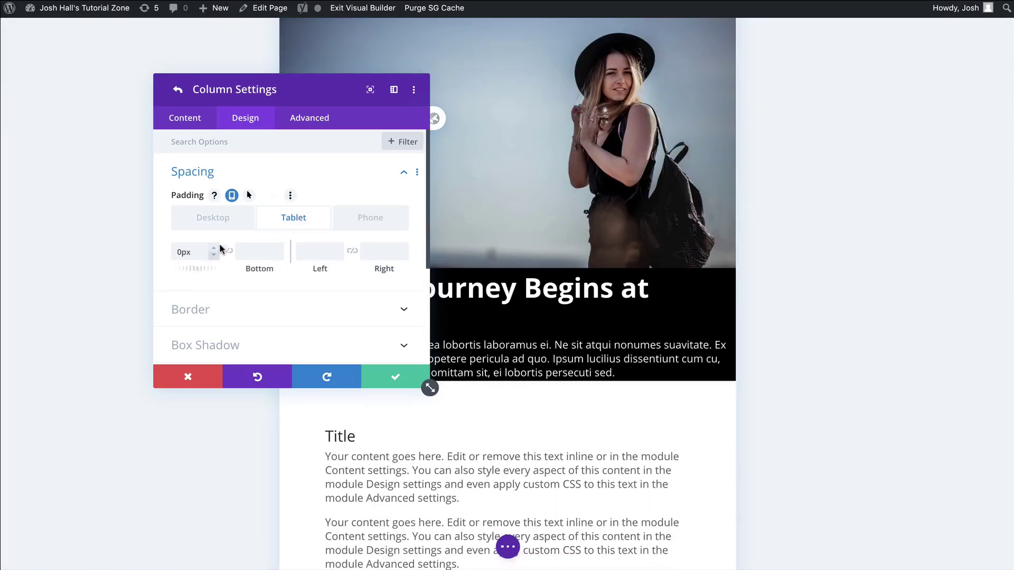
{"action": "left_click", "coordinate": [95, 250]}
{"action": "double_click", "coordinate": [95, 250]}
{"action": "left_click", "coordinate": [135, 249]}
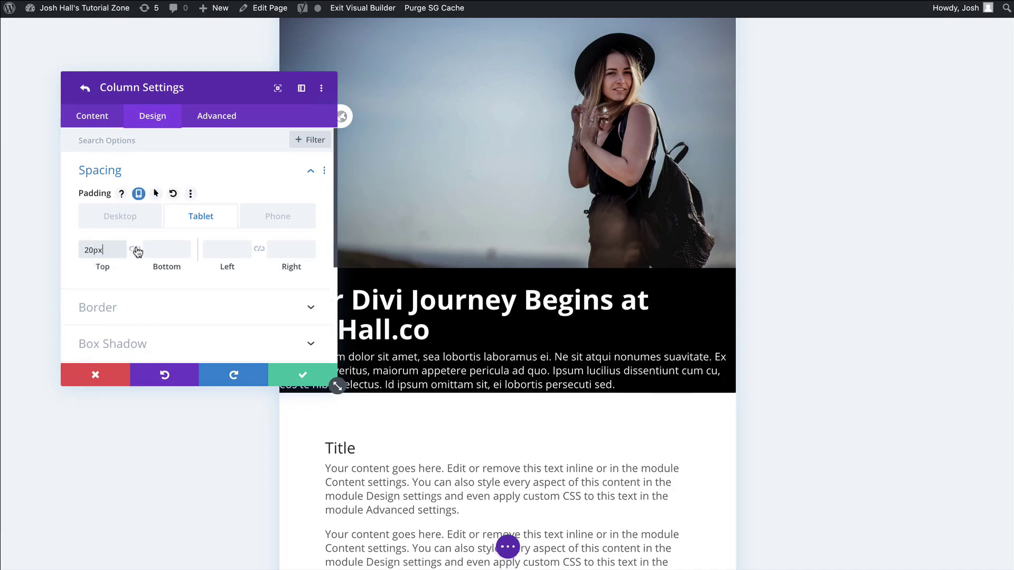
{"action": "left_click", "coordinate": [231, 251]}
{"action": "type", "text": "30"}
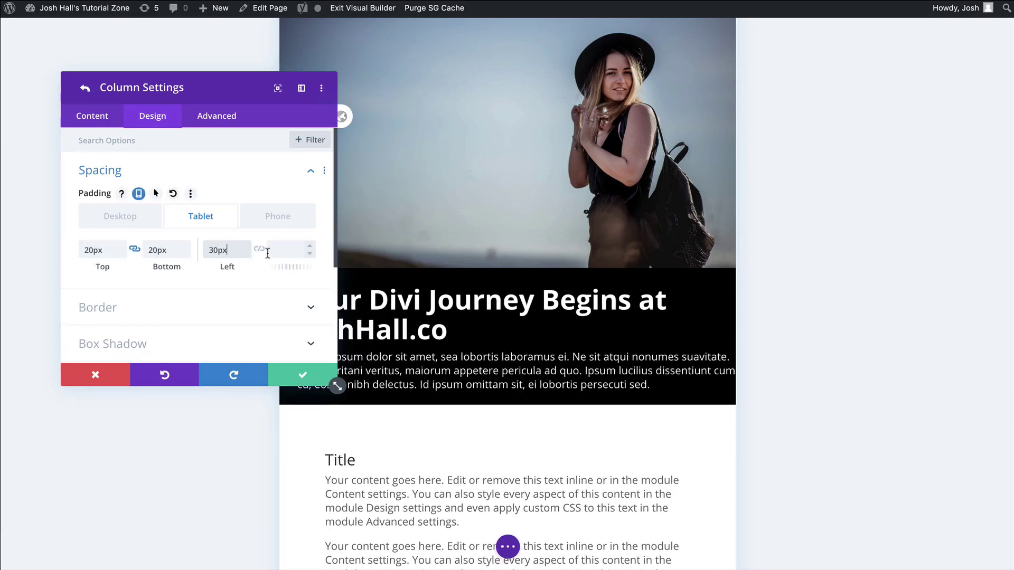
{"action": "left_click", "coordinate": [259, 250]}
{"action": "left_click", "coordinate": [278, 216]}
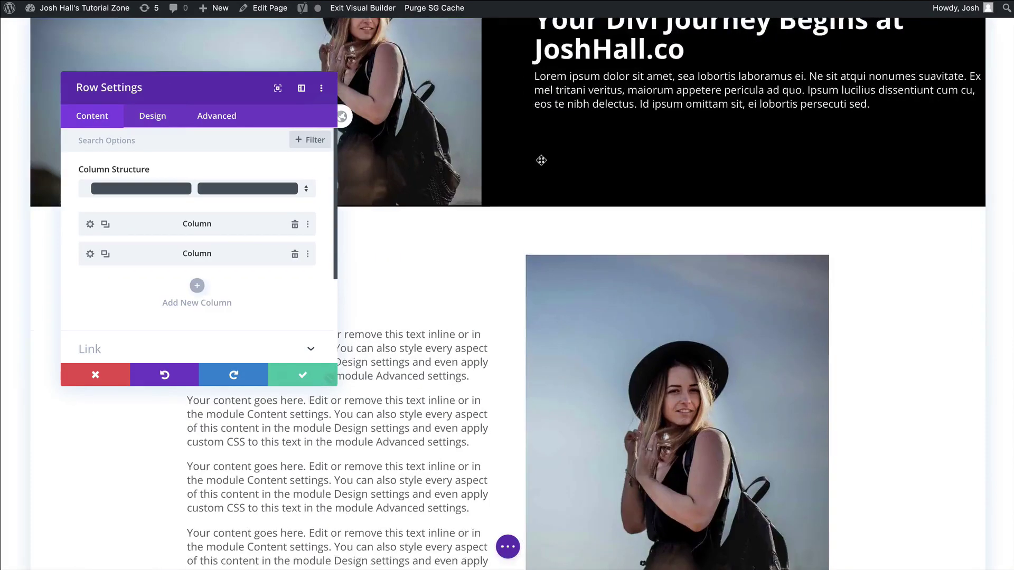
{"action": "left_click", "coordinate": [294, 374]}
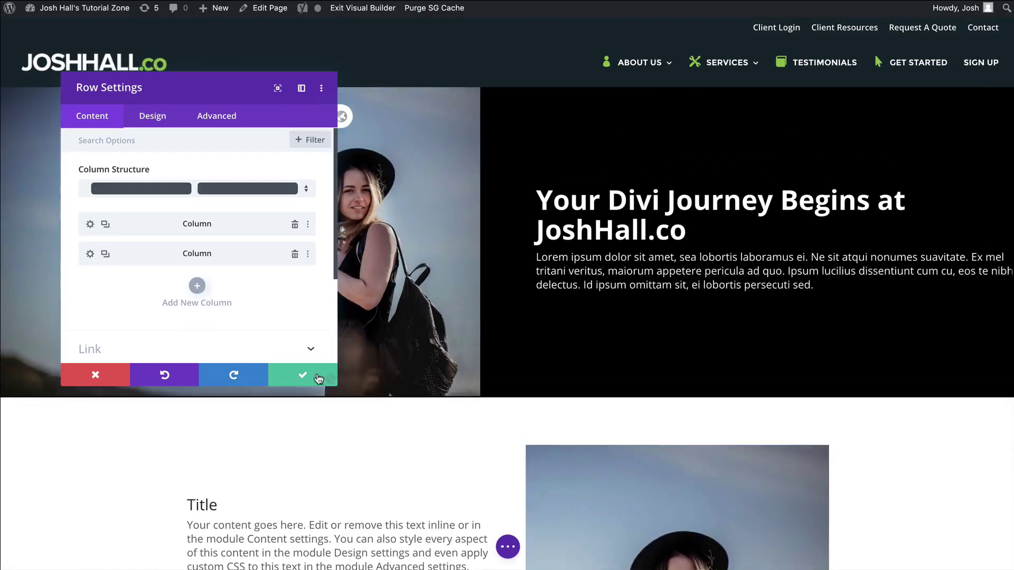
Save the row settings and scroll through the page to review the centred hero row
{"action": "left_click", "coordinate": [303, 375]}
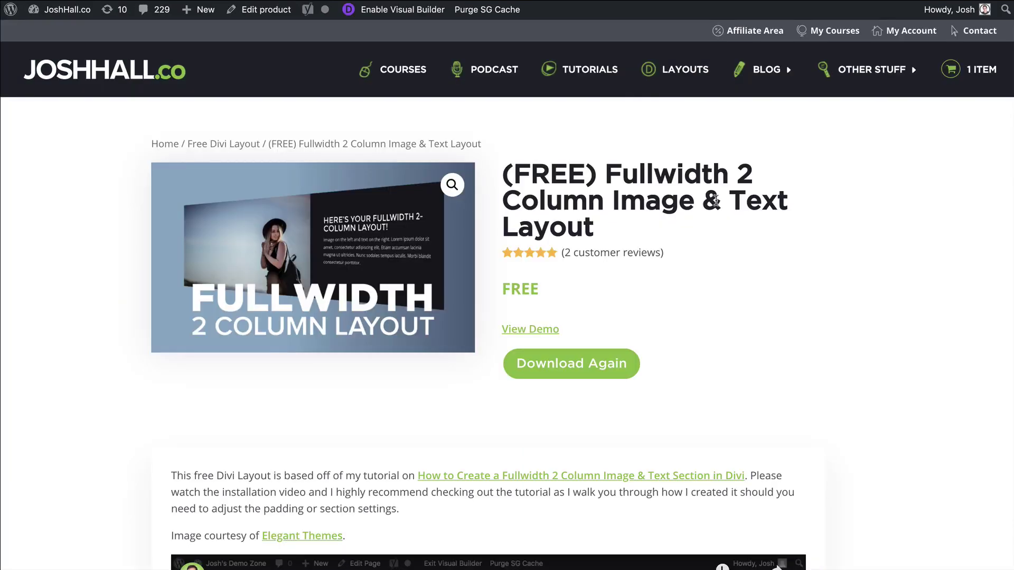
{"action": "scroll", "coordinate": [728, 174], "scroll_direction": "down", "scroll_amount": 8}
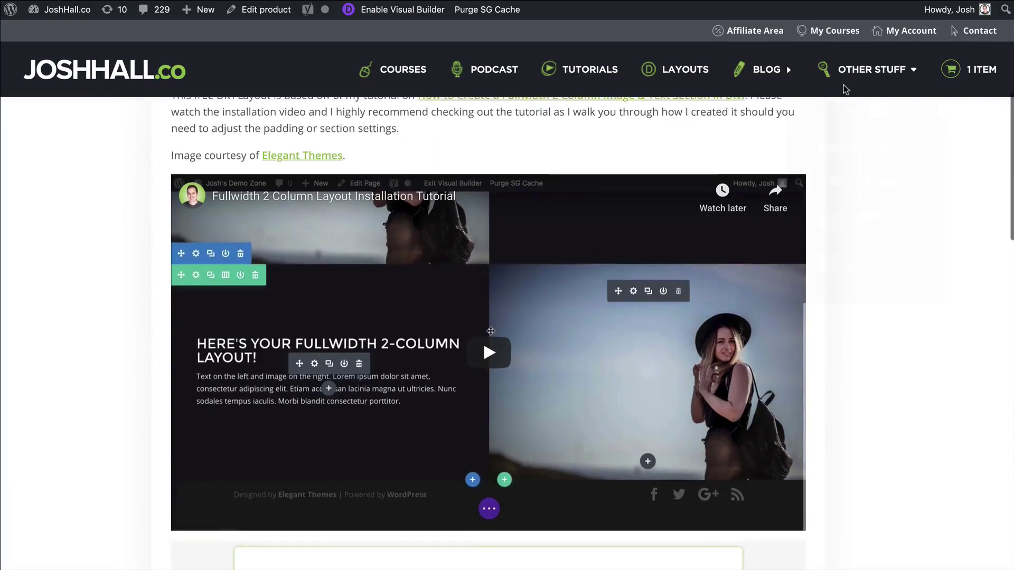
{"action": "scroll", "coordinate": [518, 363], "scroll_direction": "up", "scroll_amount": 4}
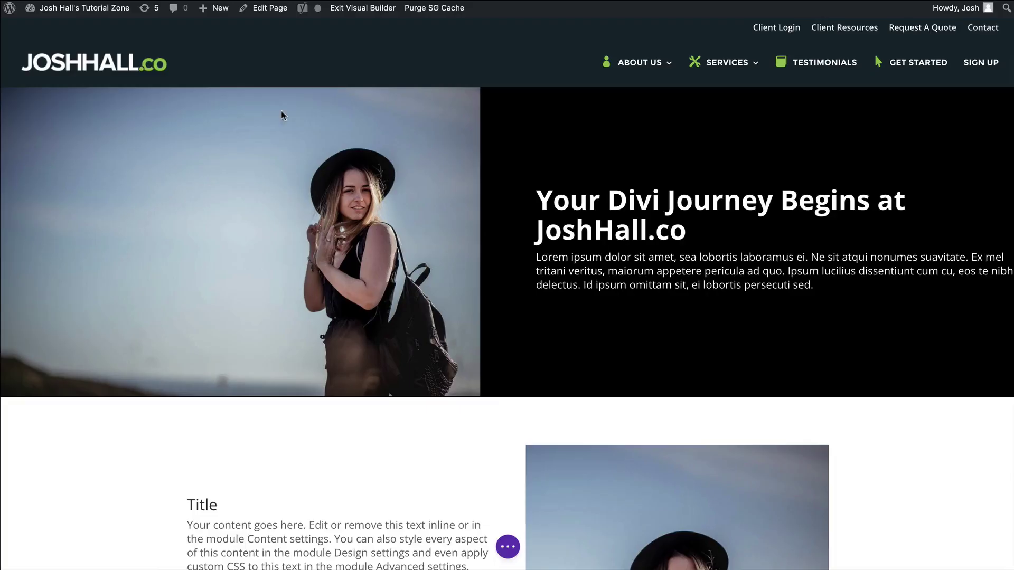
{"action": "scroll", "coordinate": [637, 194], "scroll_direction": "up", "scroll_amount": 3}
{"action": "scroll", "coordinate": [637, 194], "scroll_direction": "down", "scroll_amount": 2}
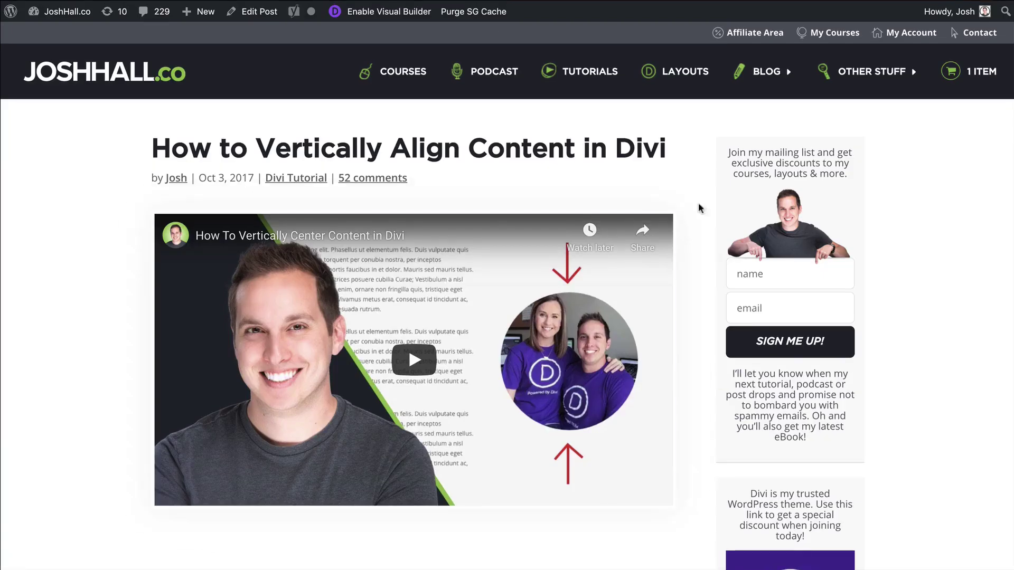
{"action": "scroll", "coordinate": [660, 306], "scroll_direction": "down", "scroll_amount": 3}
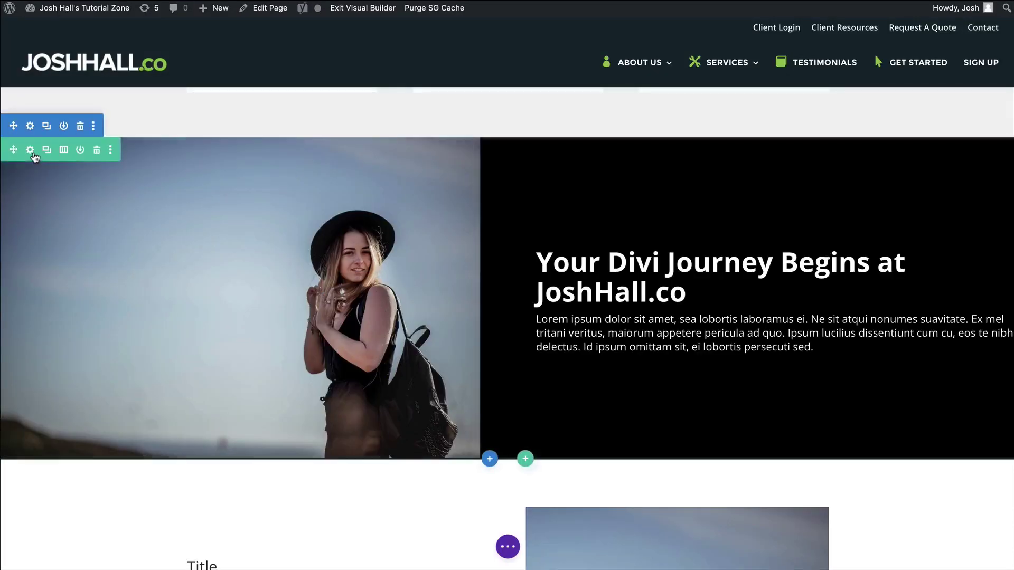
Toggle the hero row's Equalize Column Heights off and back to YES to compare
{"action": "mouse_move", "coordinate": [79, 8]}
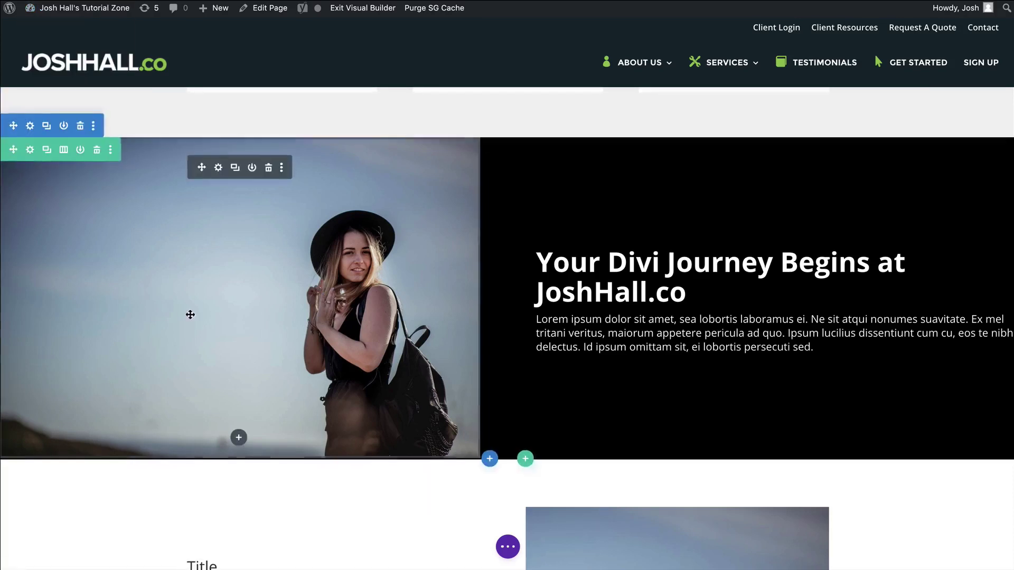
{"action": "left_click", "coordinate": [30, 149]}
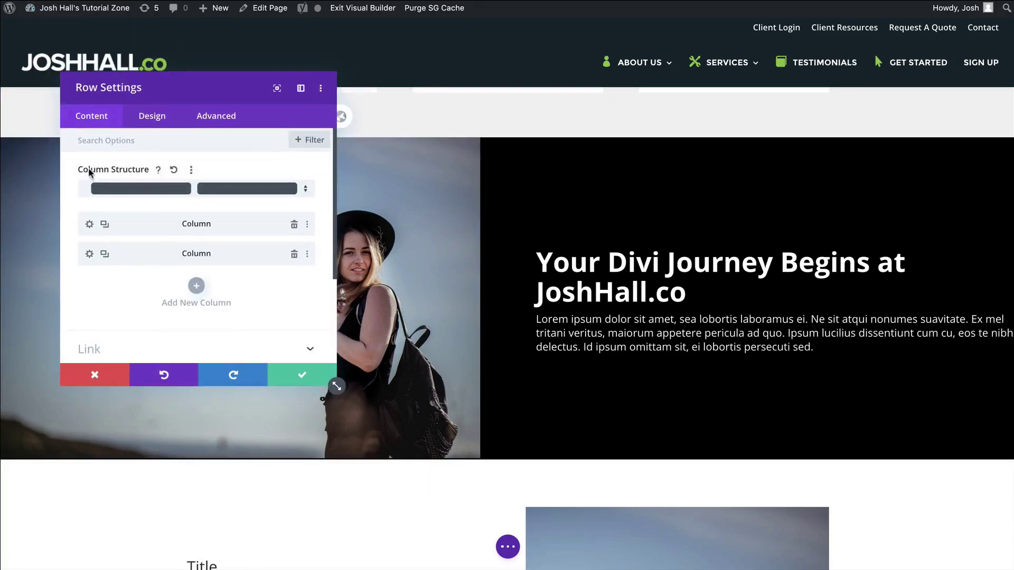
{"action": "left_click", "coordinate": [149, 118]}
{"action": "left_click", "coordinate": [168, 181]}
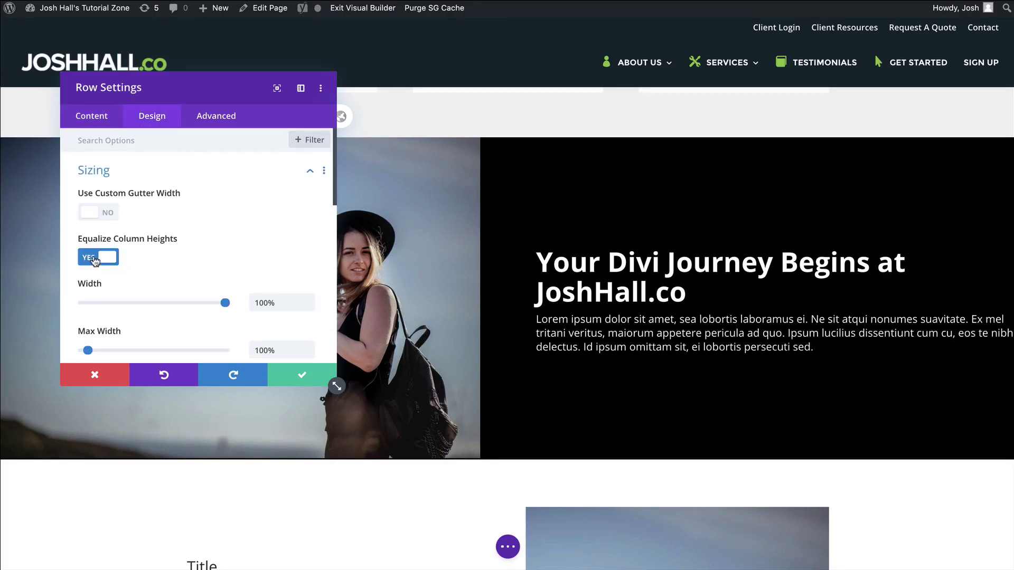
{"action": "left_click", "coordinate": [95, 259]}
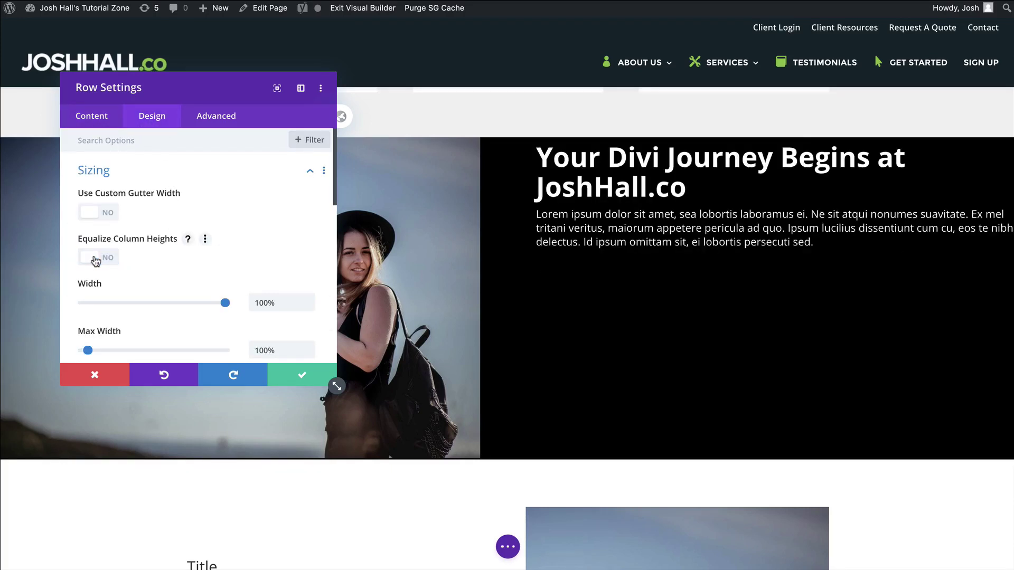
{"action": "left_click", "coordinate": [96, 262]}
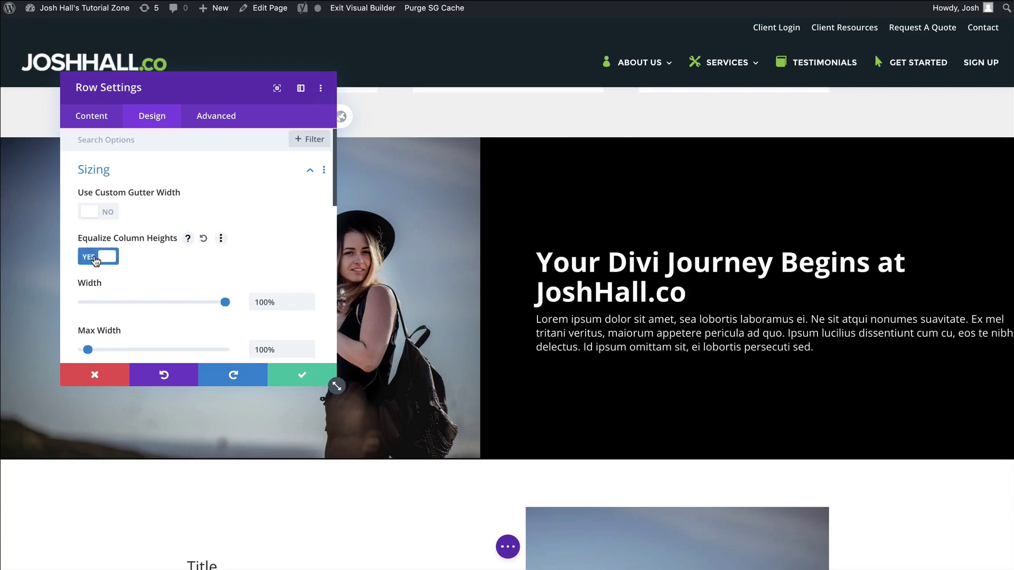
{"action": "left_click", "coordinate": [299, 375]}
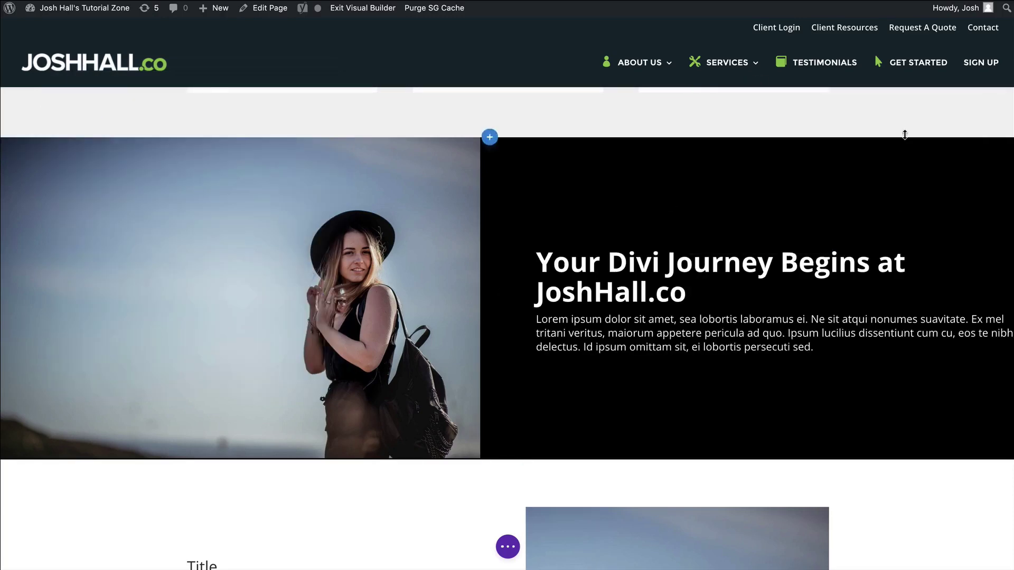
{"action": "scroll", "coordinate": [904, 134], "scroll_direction": "up", "scroll_amount": 3}
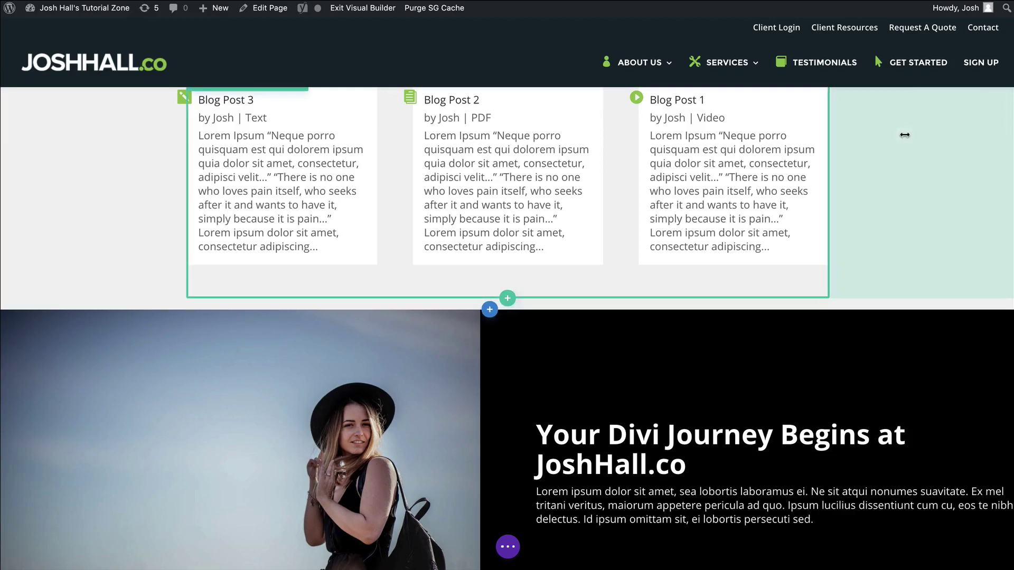
{"action": "scroll", "coordinate": [904, 135], "scroll_direction": "down", "scroll_amount": 2}
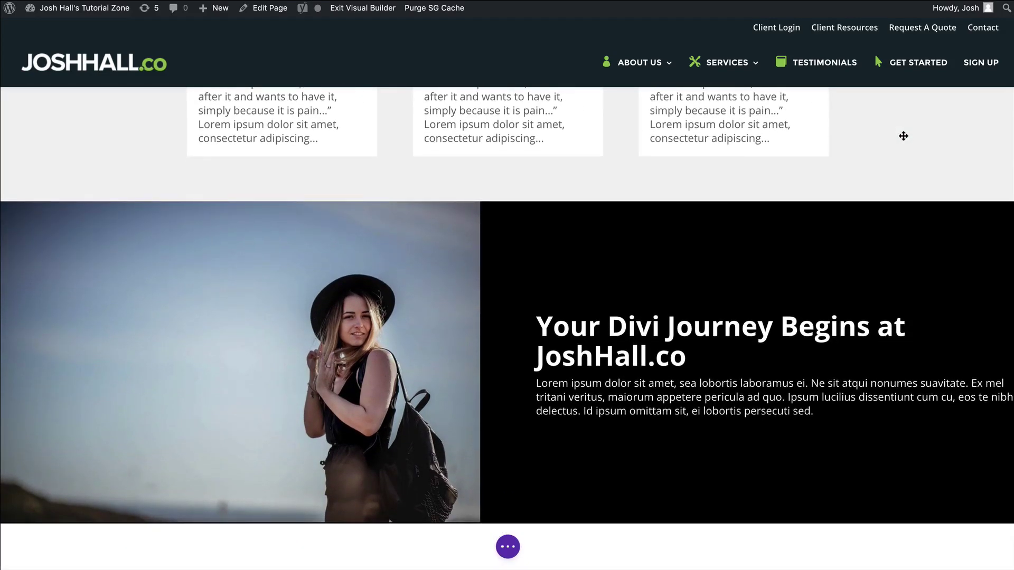